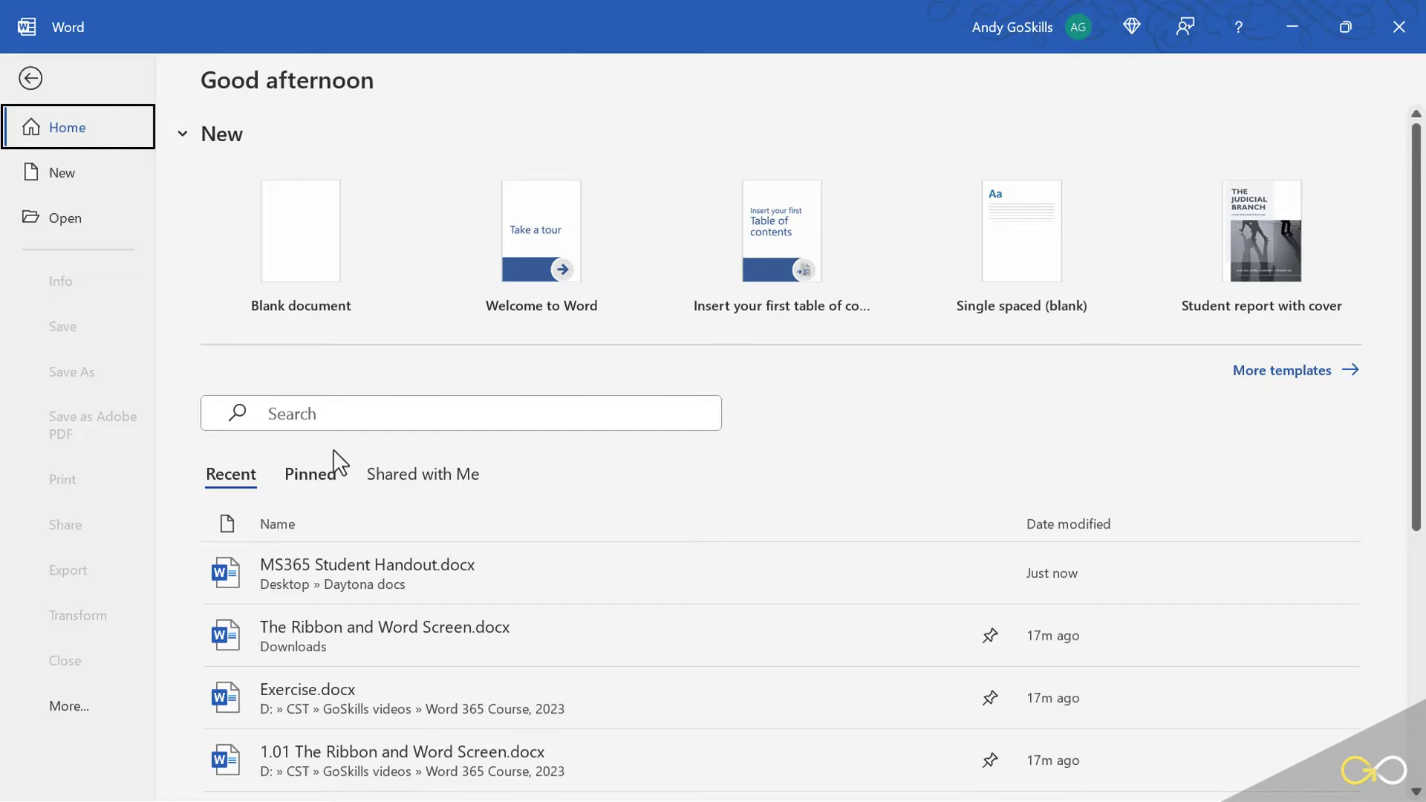
# View the Pinned files list, then the empty Shared with Me list on the Home page
pyautogui.click(311, 480)
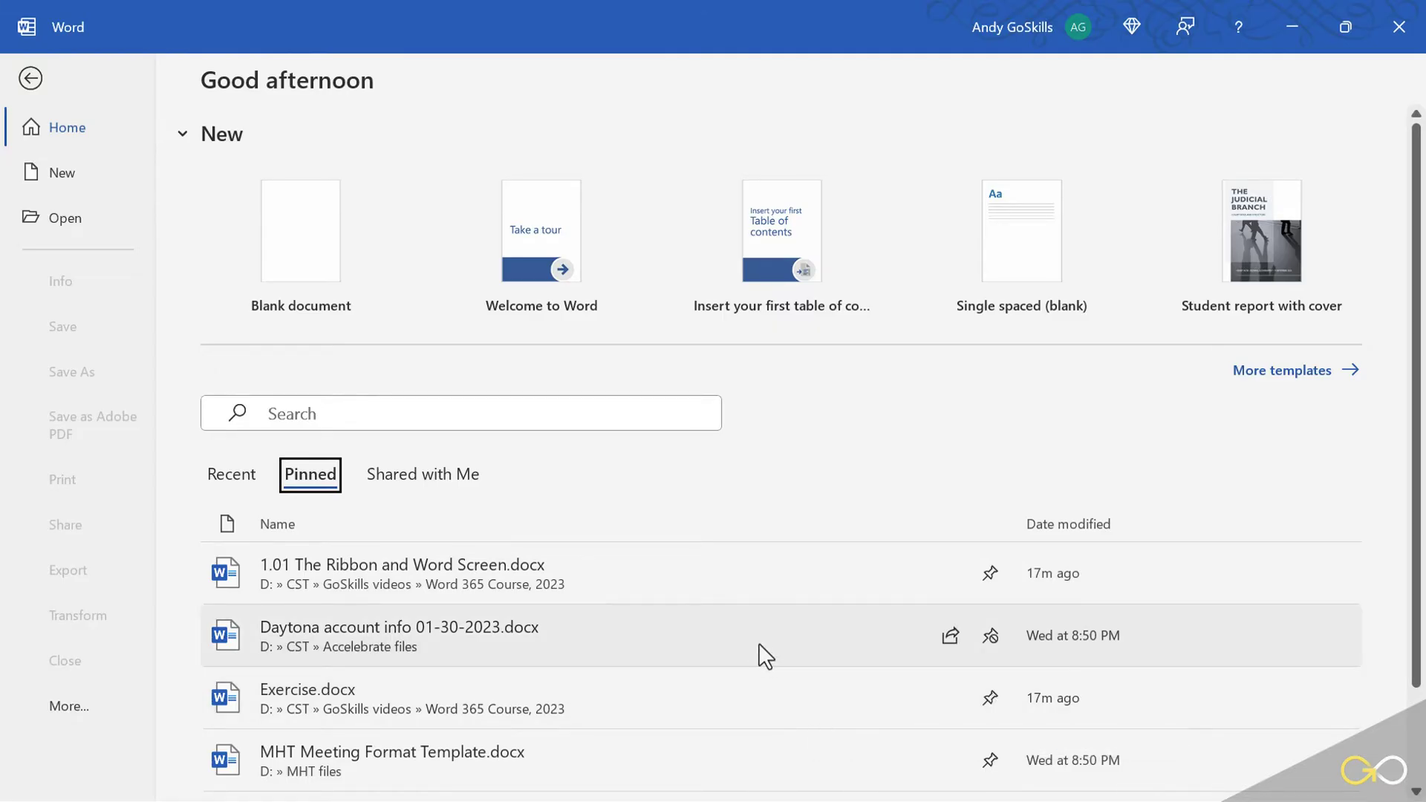
pyautogui.click(448, 484)
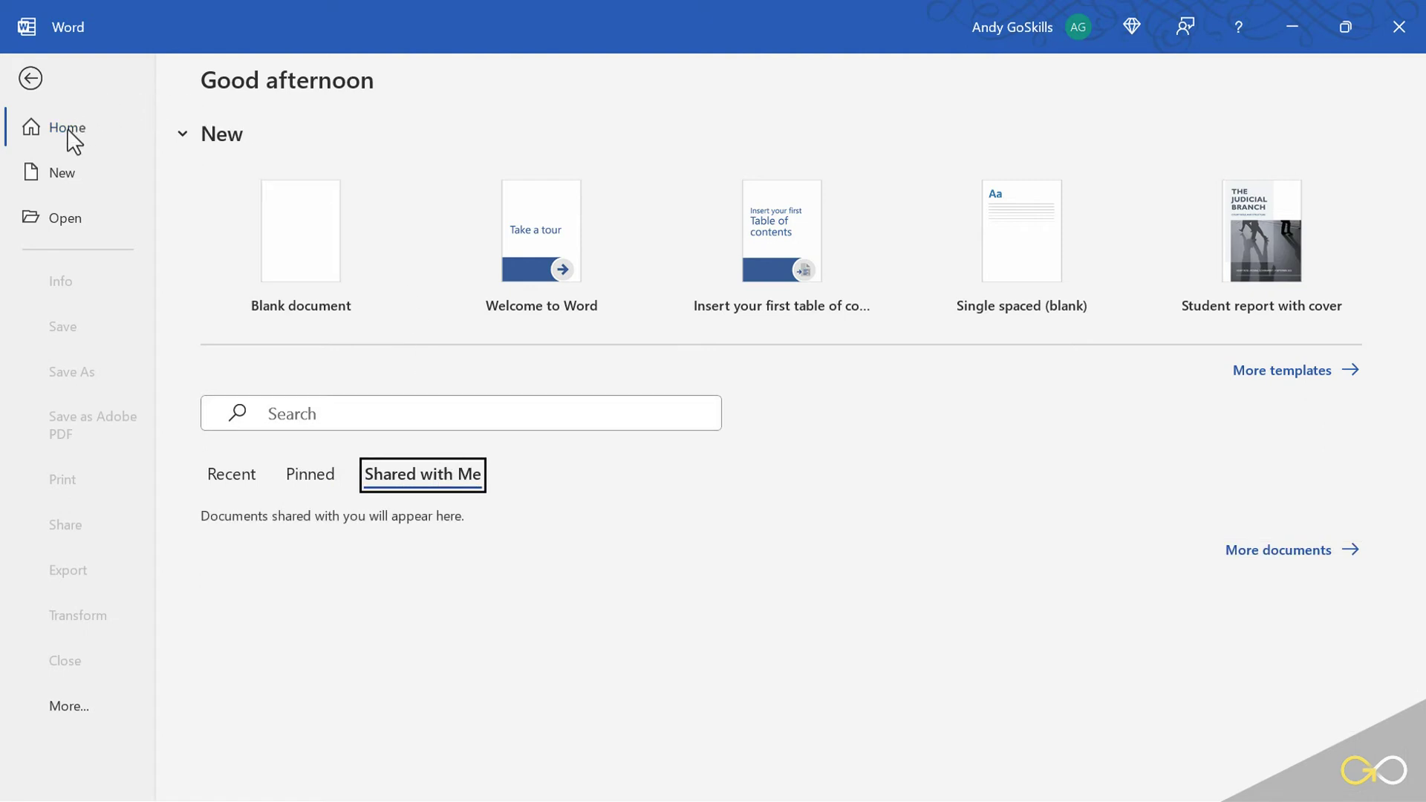
# Browse the New page's Office templates: Welcome to Word, resumes, calendars, invoice and newsletters
pyautogui.click(60, 178)
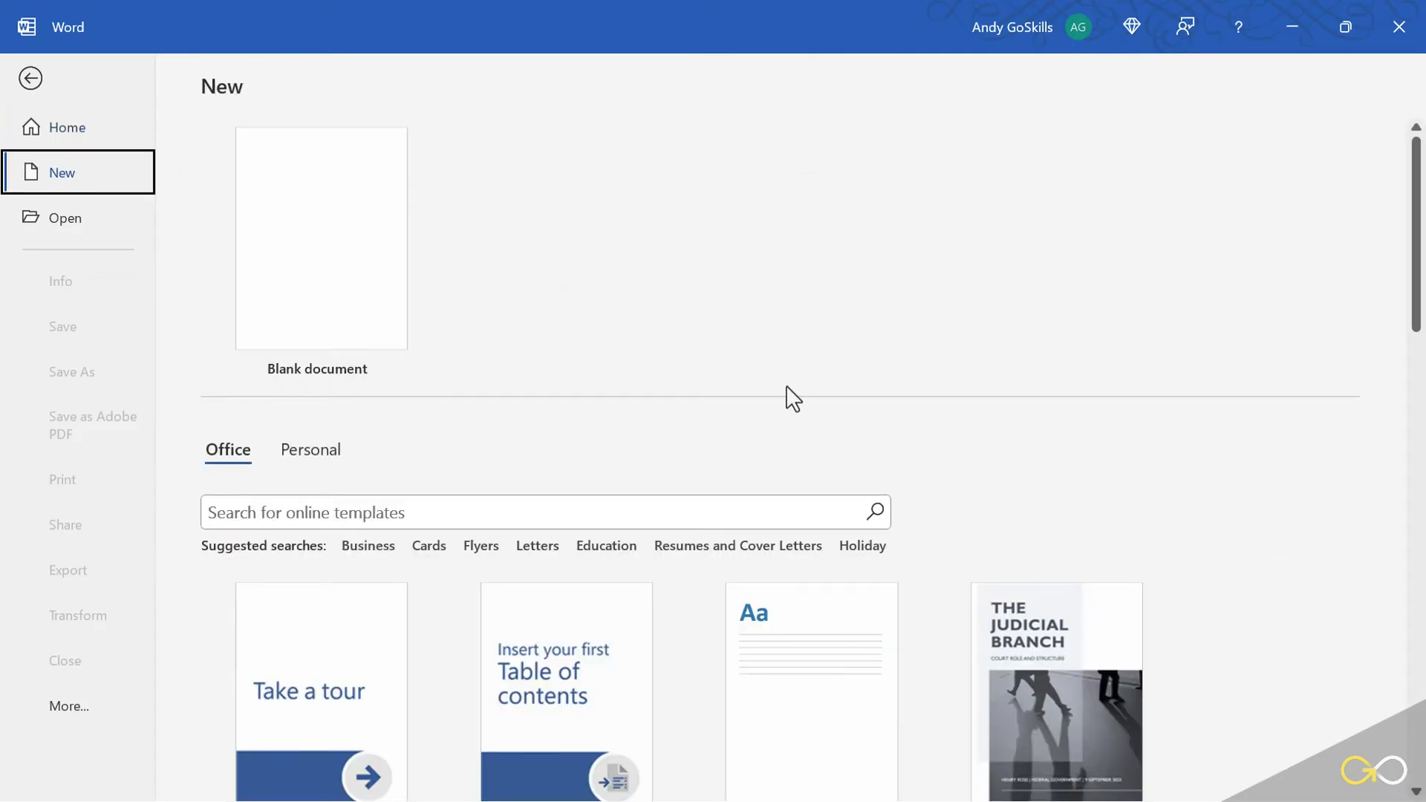
pyautogui.scroll(-2, 1129, 523)
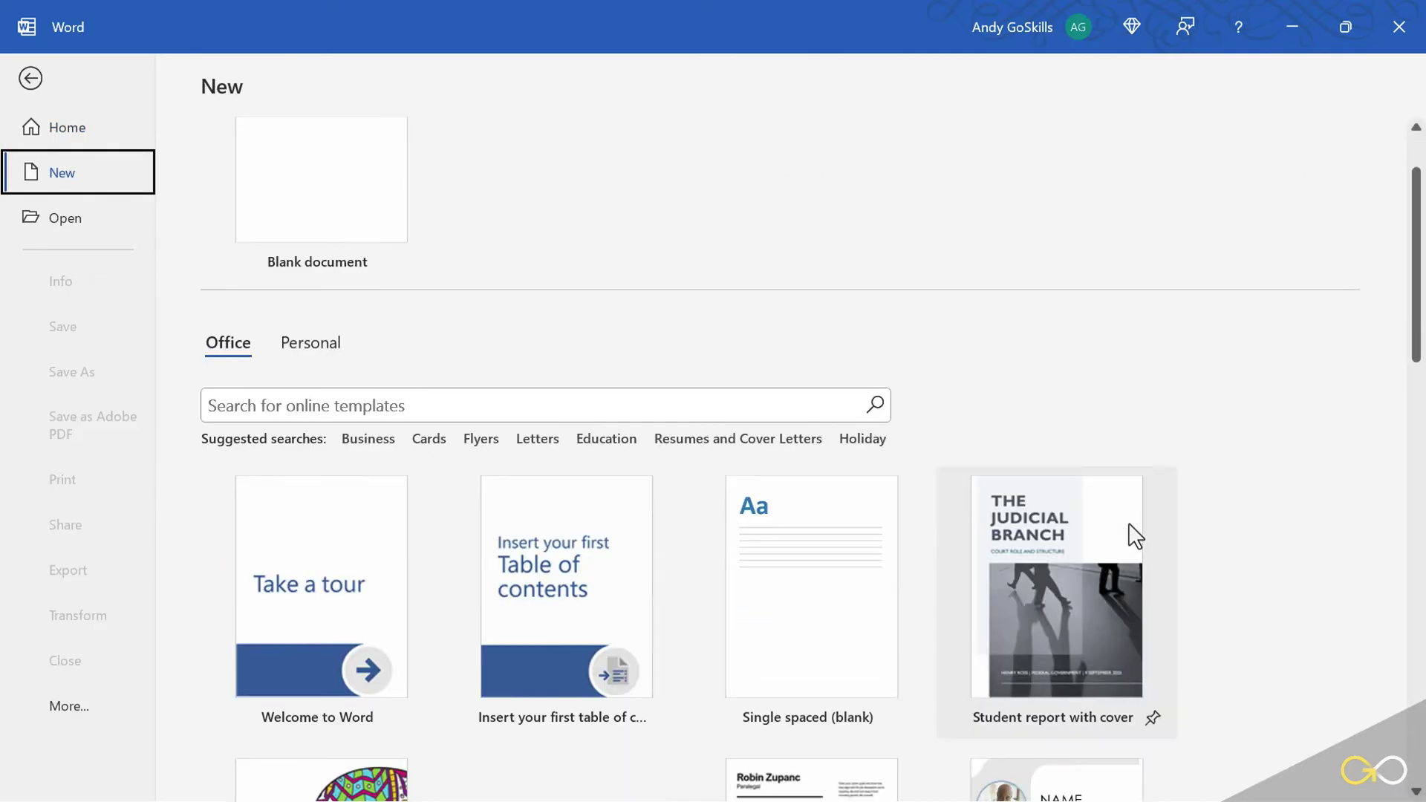
pyautogui.scroll(-1, 1129, 523)
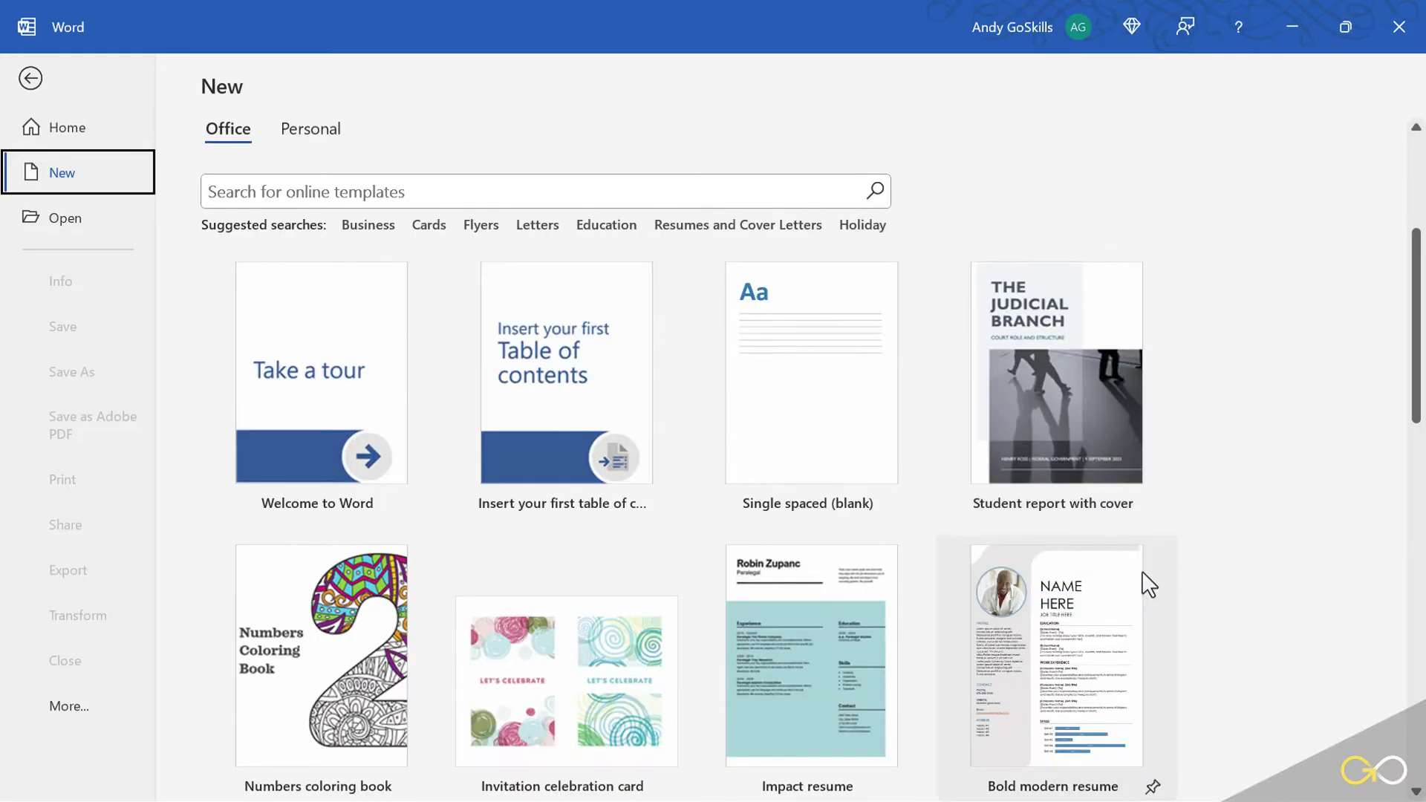
pyautogui.scroll(-1, 1148, 593)
pyautogui.scroll(-1, 1154, 606)
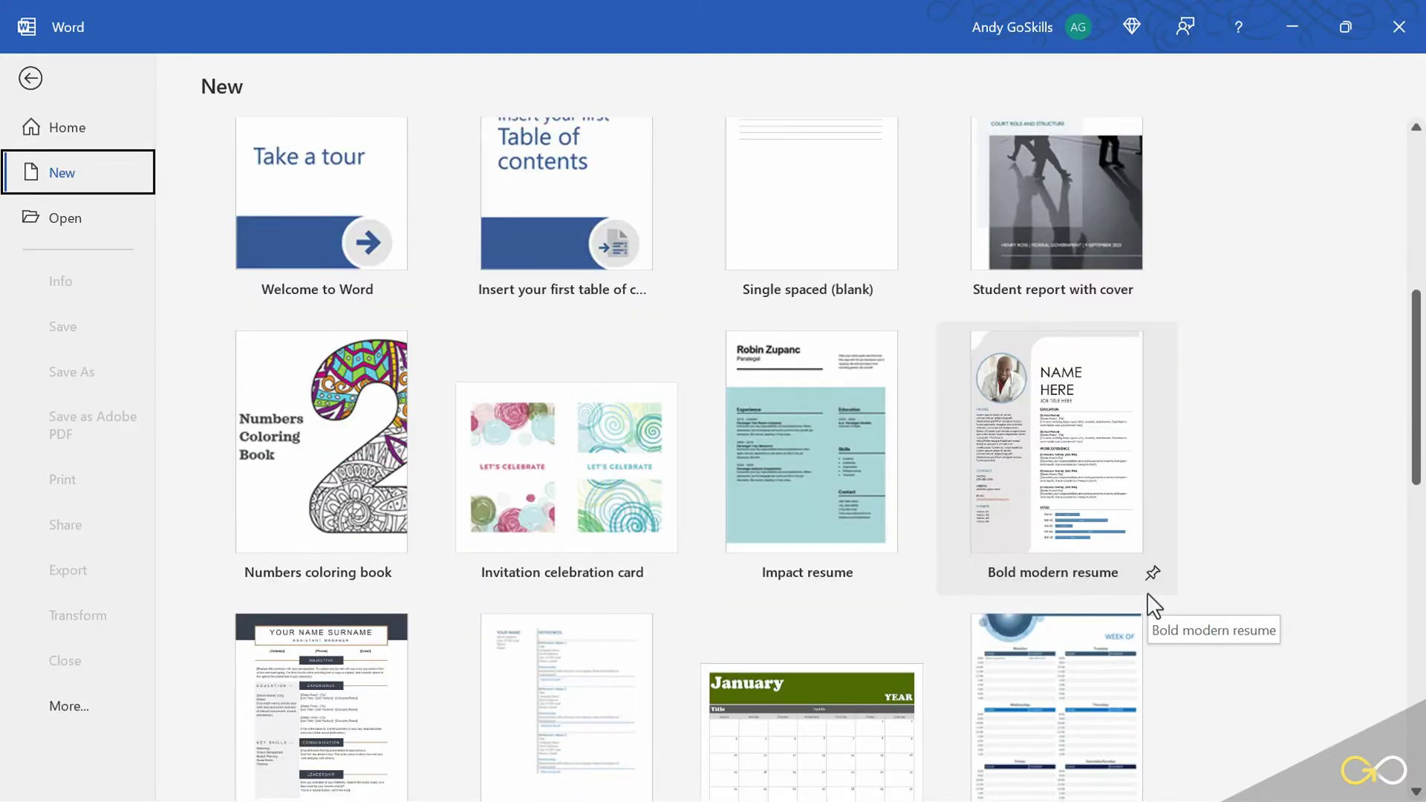
pyautogui.scroll(-1, 1148, 595)
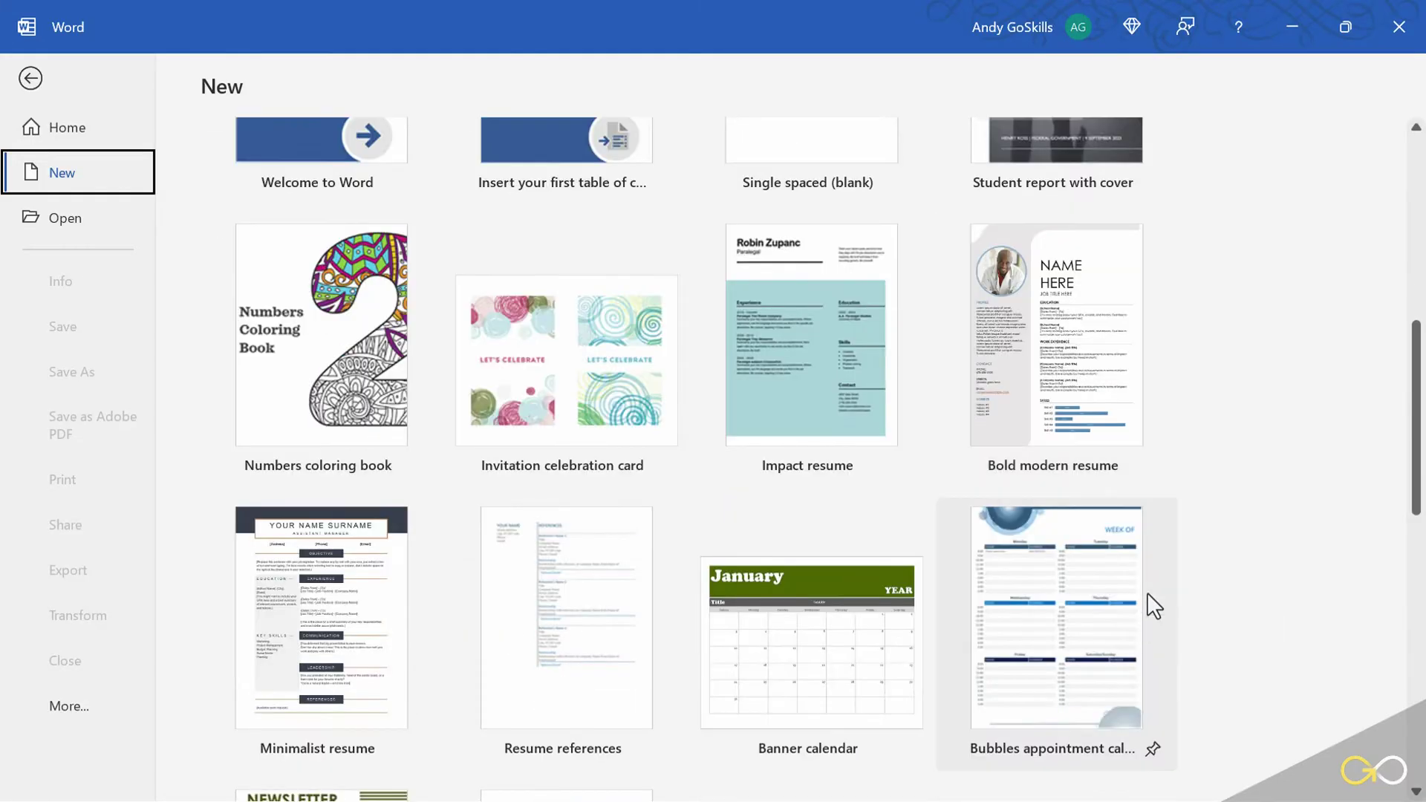
pyautogui.scroll(-1, 1147, 594)
pyautogui.scroll(-1, 1147, 594)
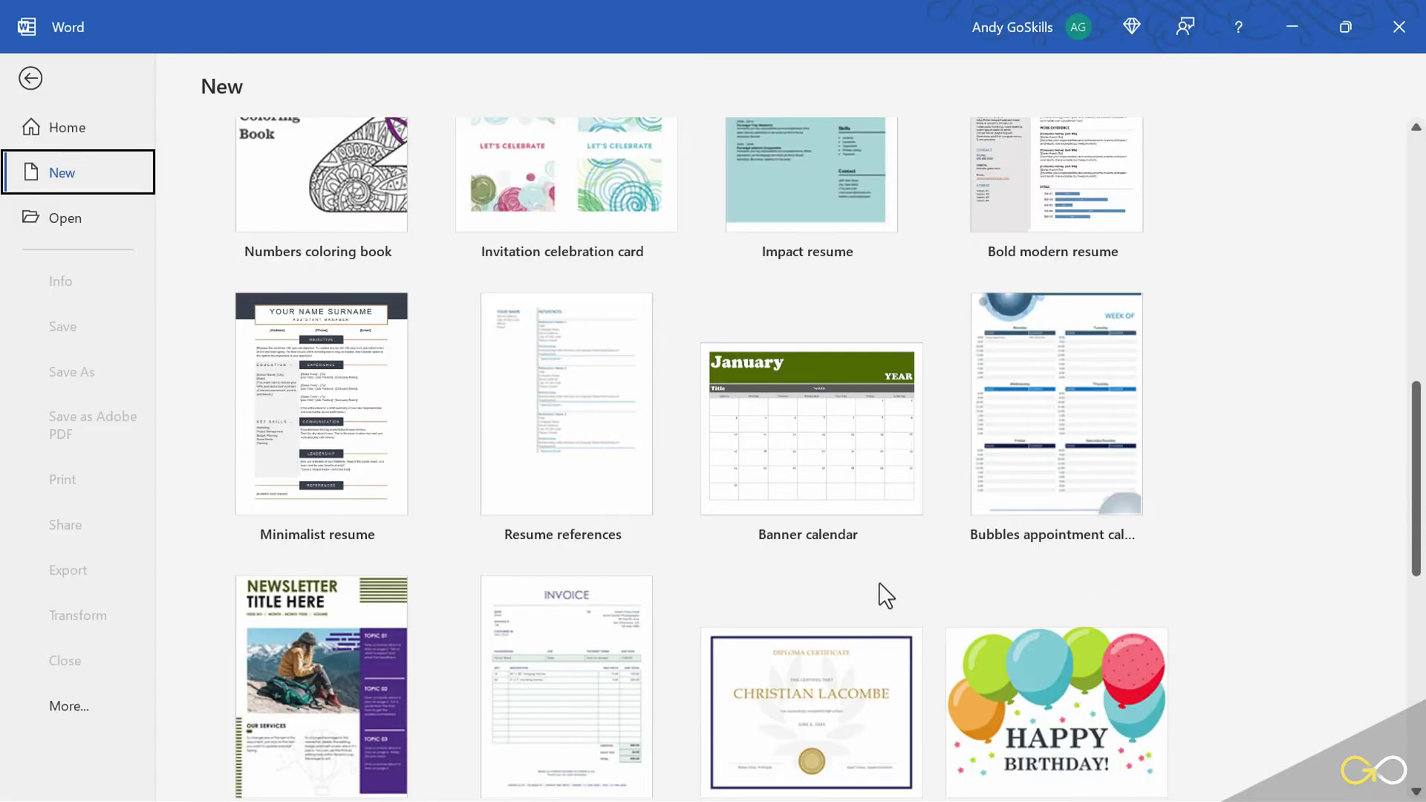
pyautogui.scroll(3, 843, 583)
pyautogui.scroll(2, 837, 578)
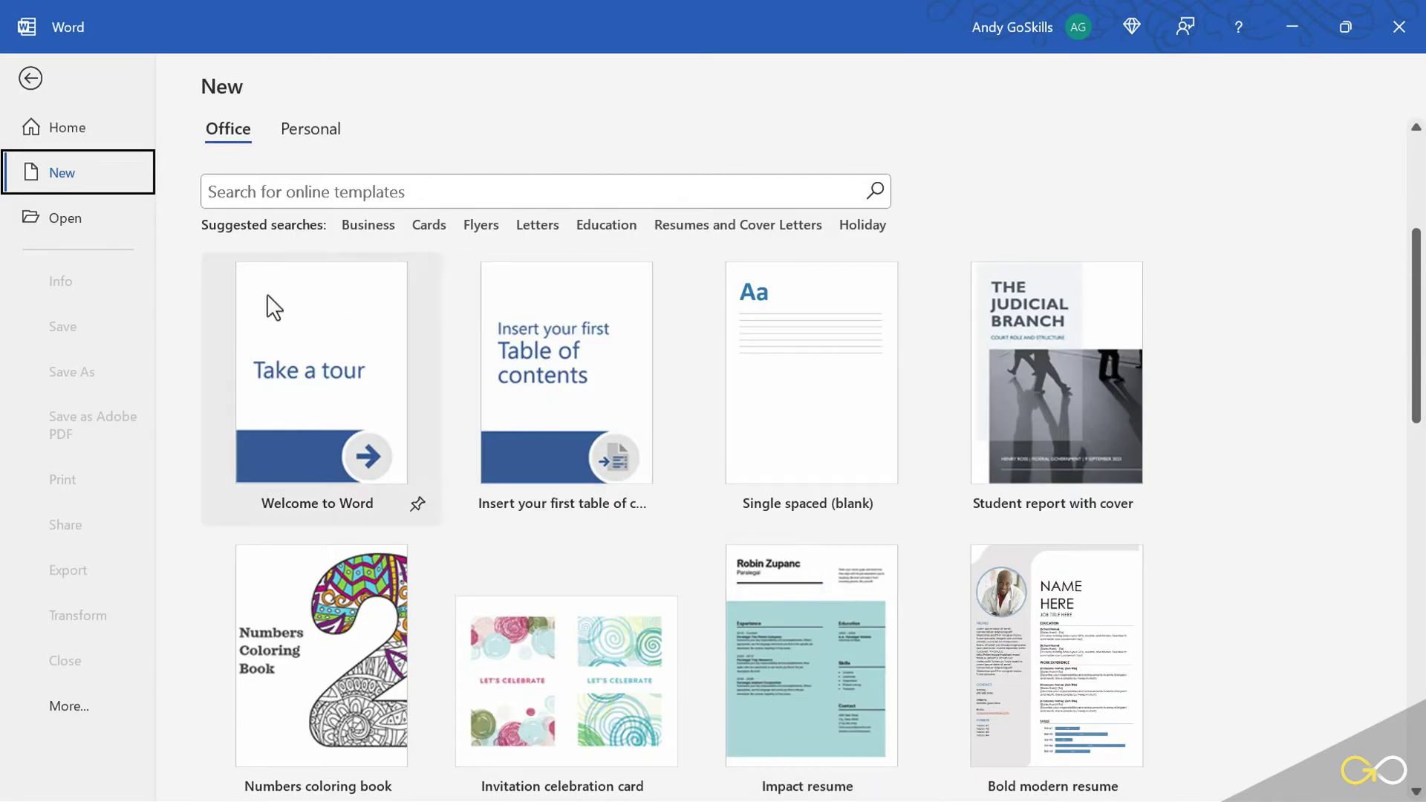
# Show the Open page listing recent documents and OneDrive, This PC and Browse locations
pyautogui.click(68, 219)
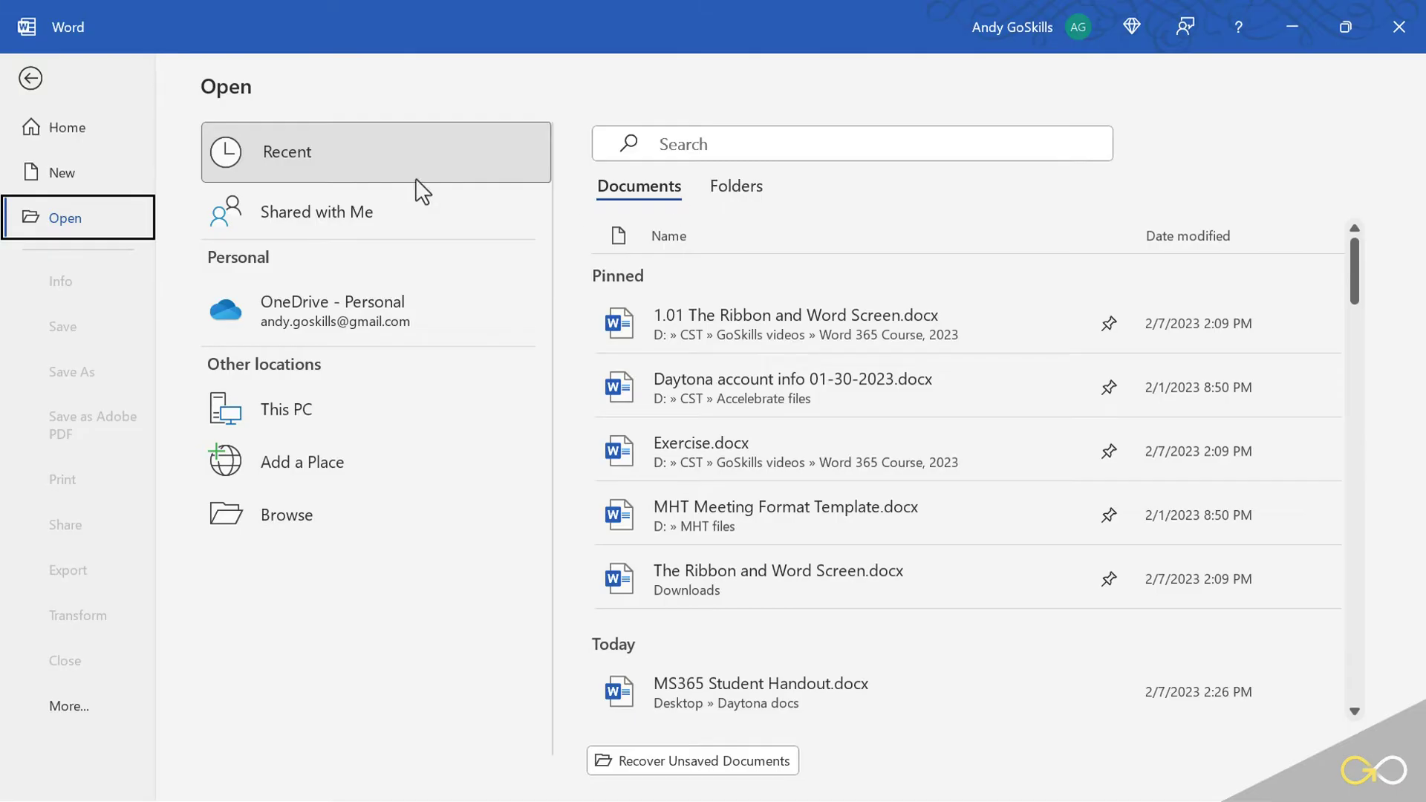
pyautogui.click(60, 134)
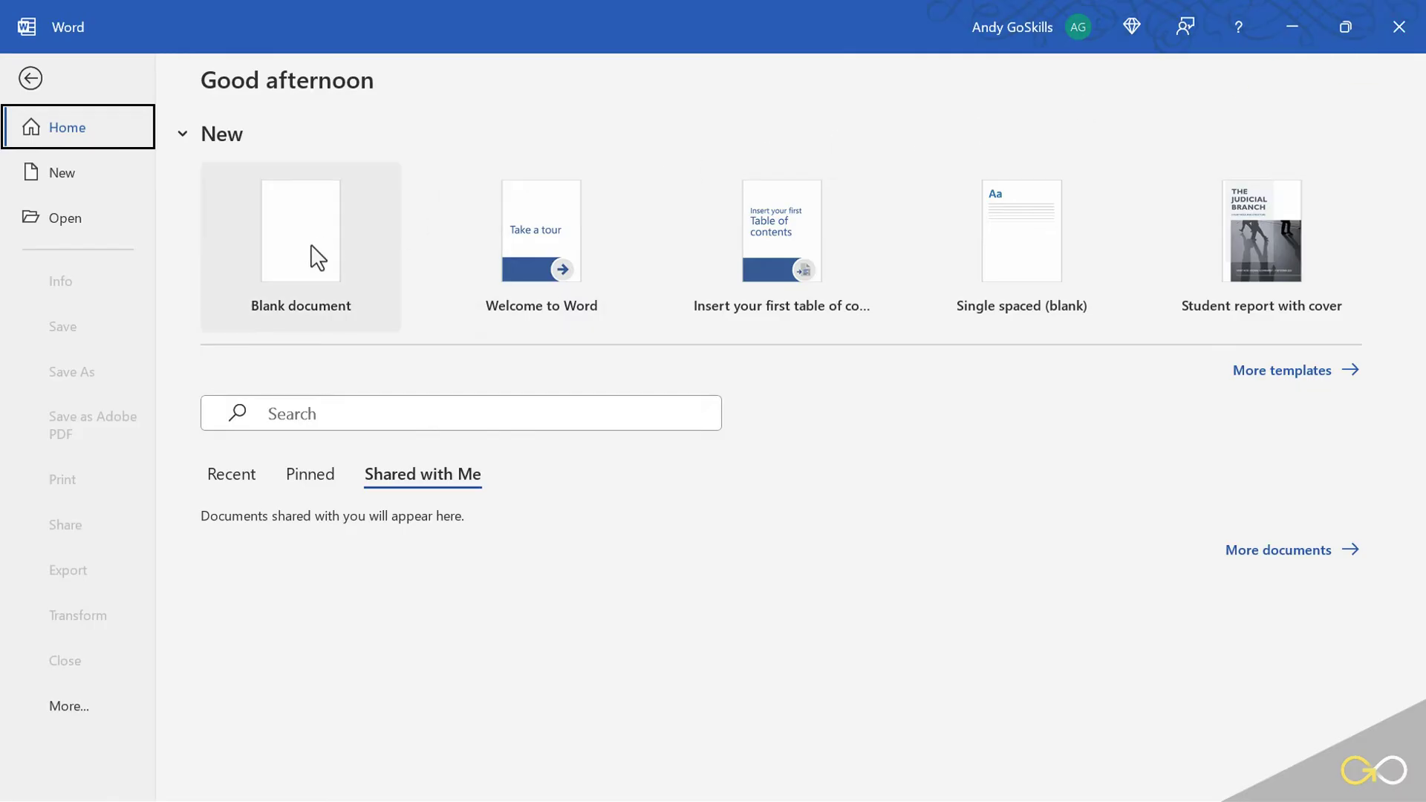
# Create the blank document Document2 from the Blank document tile
pyautogui.click(309, 266)
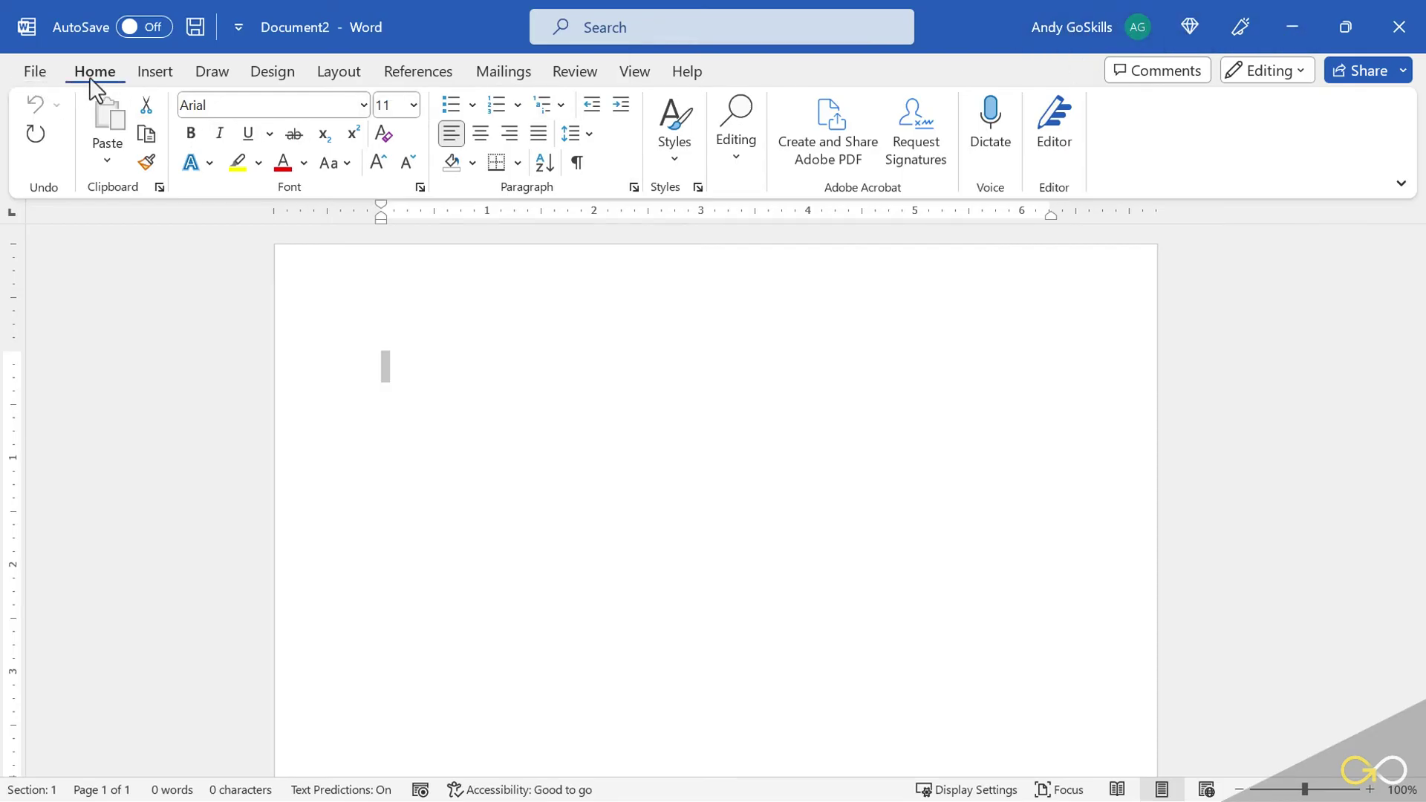
# Browse the Insert, Draw, Design, Layout, References, Mailings, Review and View ribbon tabs in turn
pyautogui.click(164, 67)
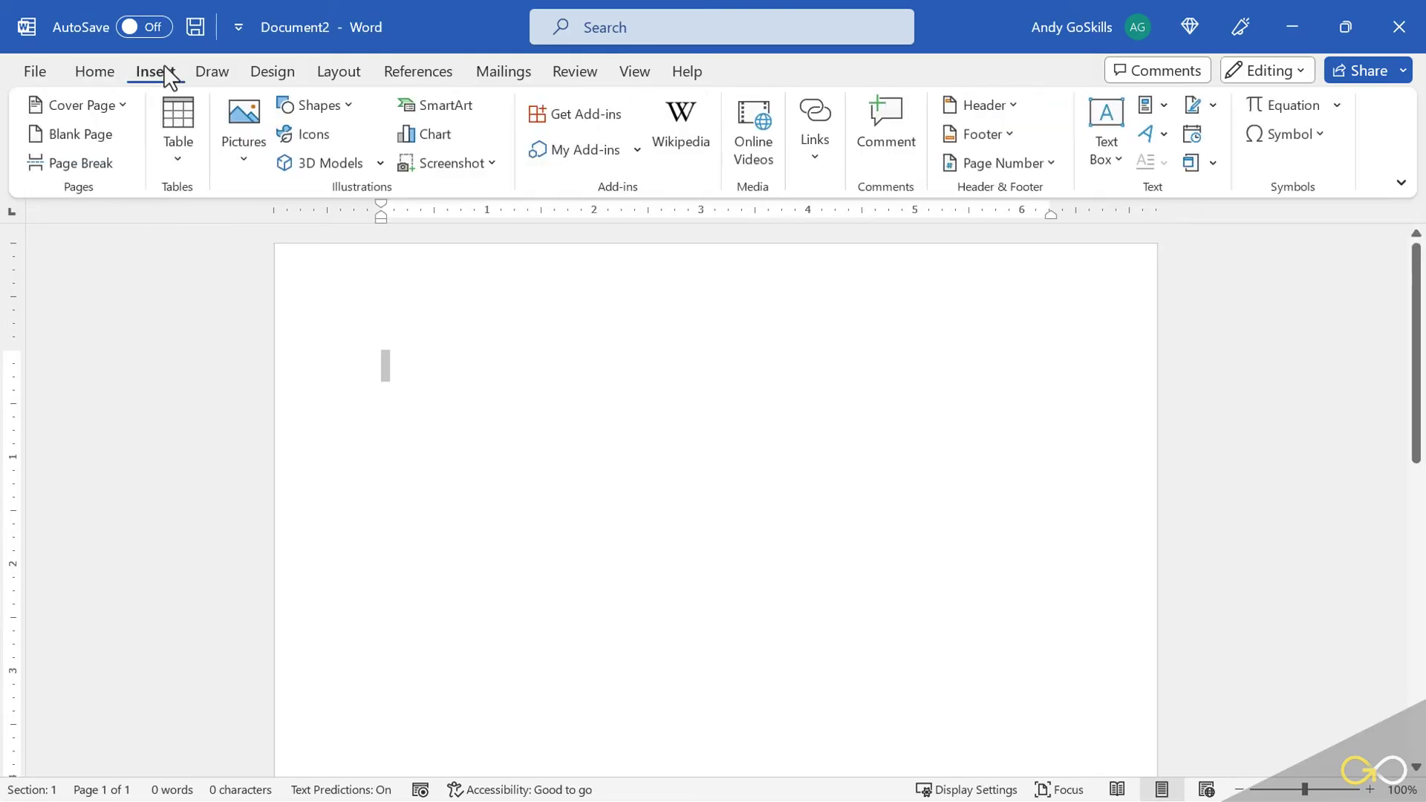
pyautogui.click(213, 73)
pyautogui.click(274, 73)
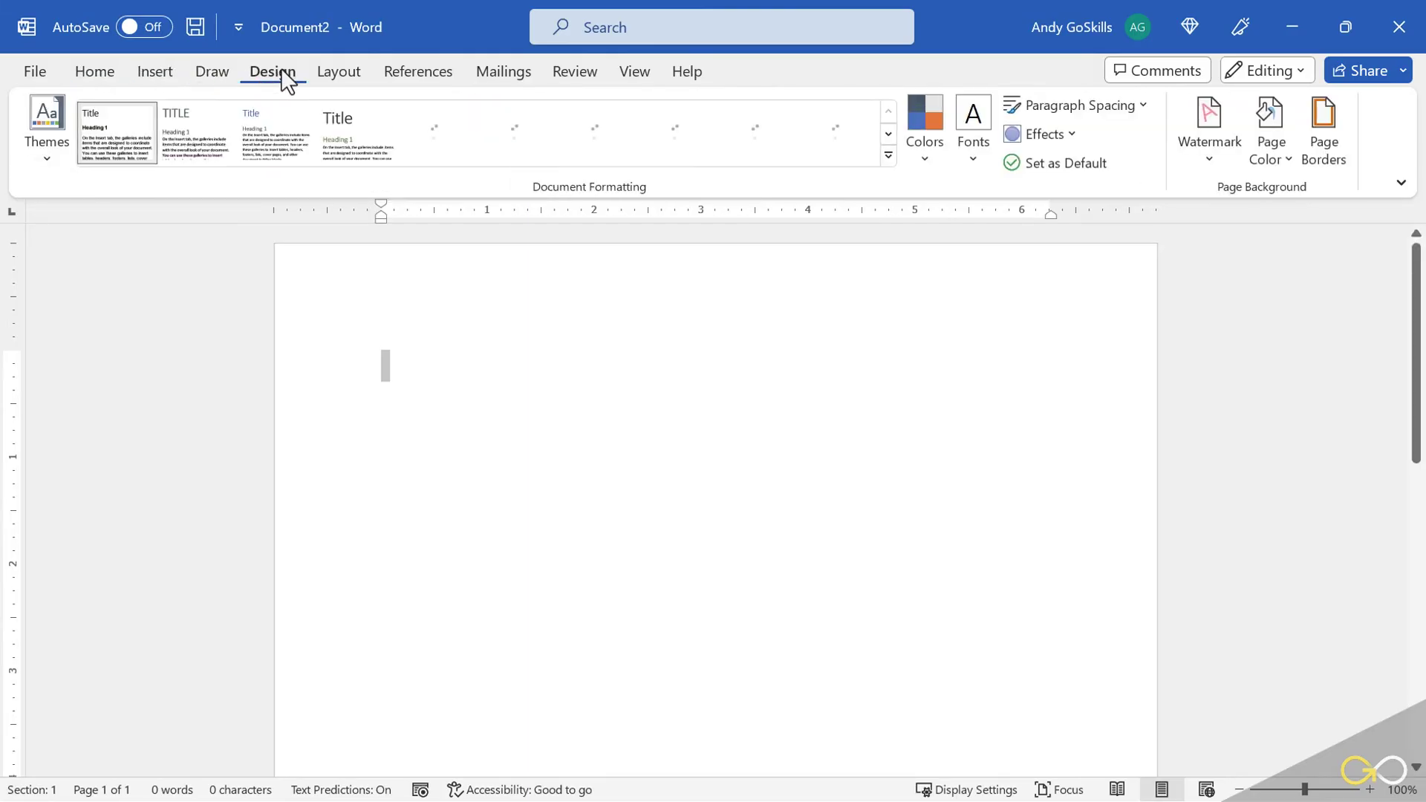
pyautogui.click(337, 73)
pyautogui.click(430, 74)
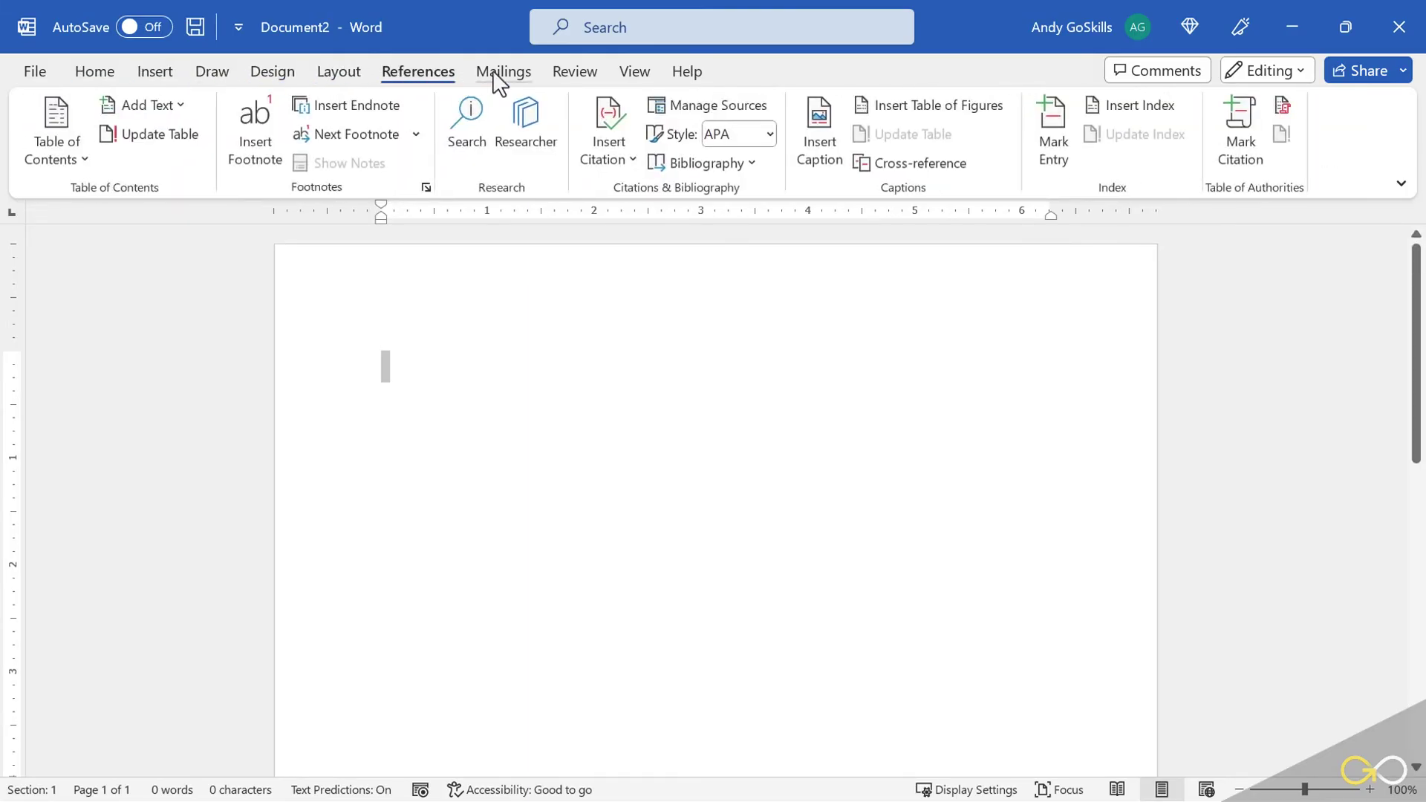
pyautogui.click(504, 74)
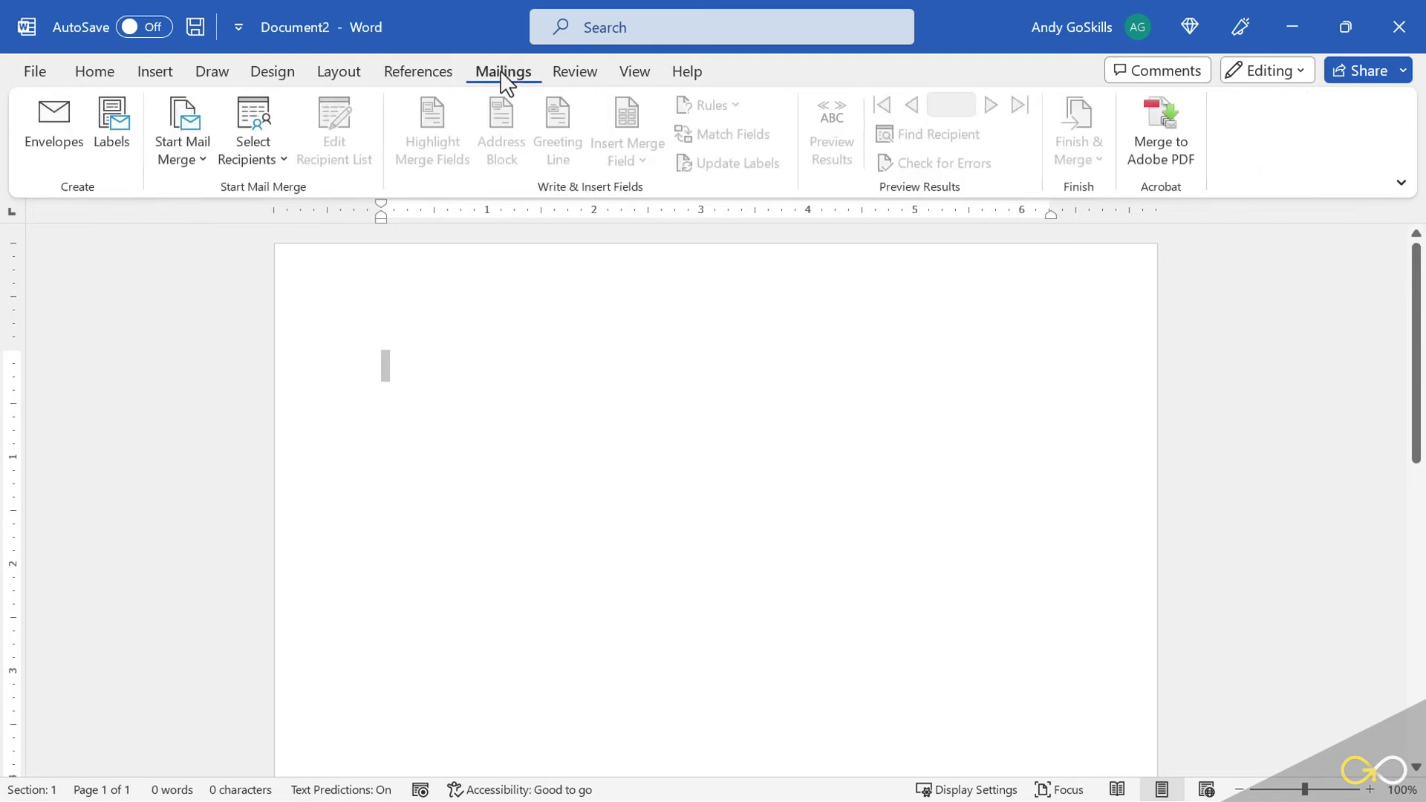
pyautogui.click(572, 72)
pyautogui.click(637, 81)
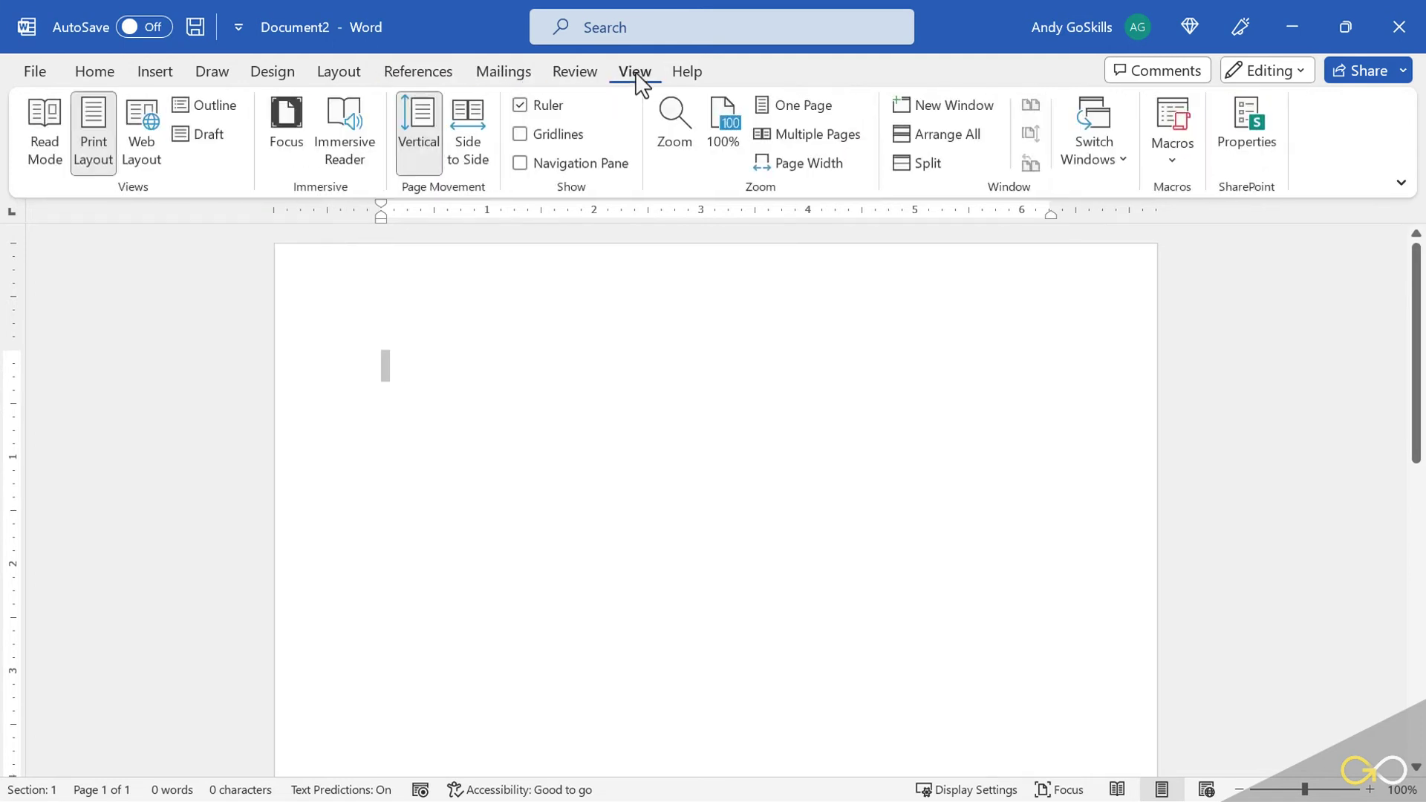
# Toggle the View tab's Ruler off and on twice, then open the empty Comments pane
pyautogui.click(522, 112)
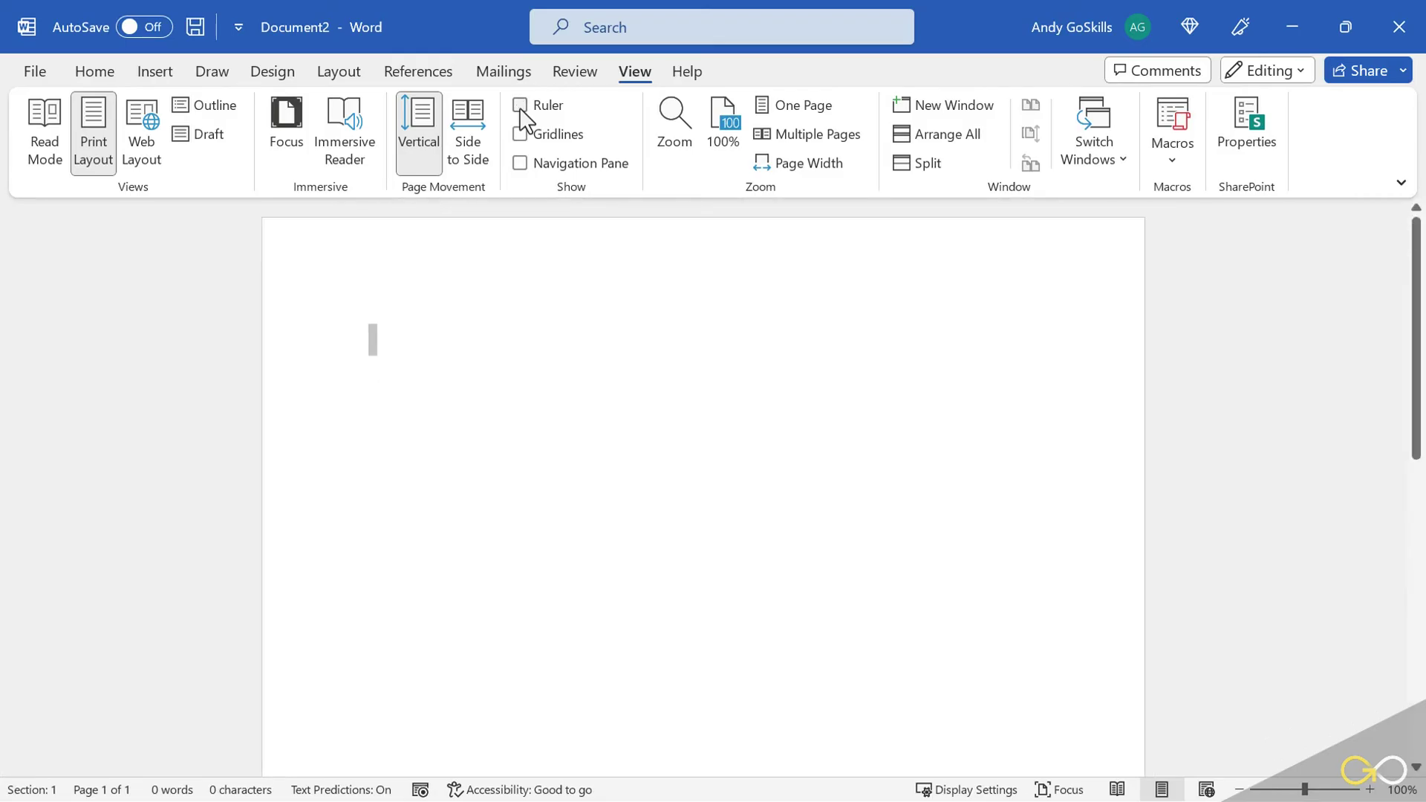
pyautogui.click(522, 111)
pyautogui.click(523, 111)
pyautogui.click(522, 111)
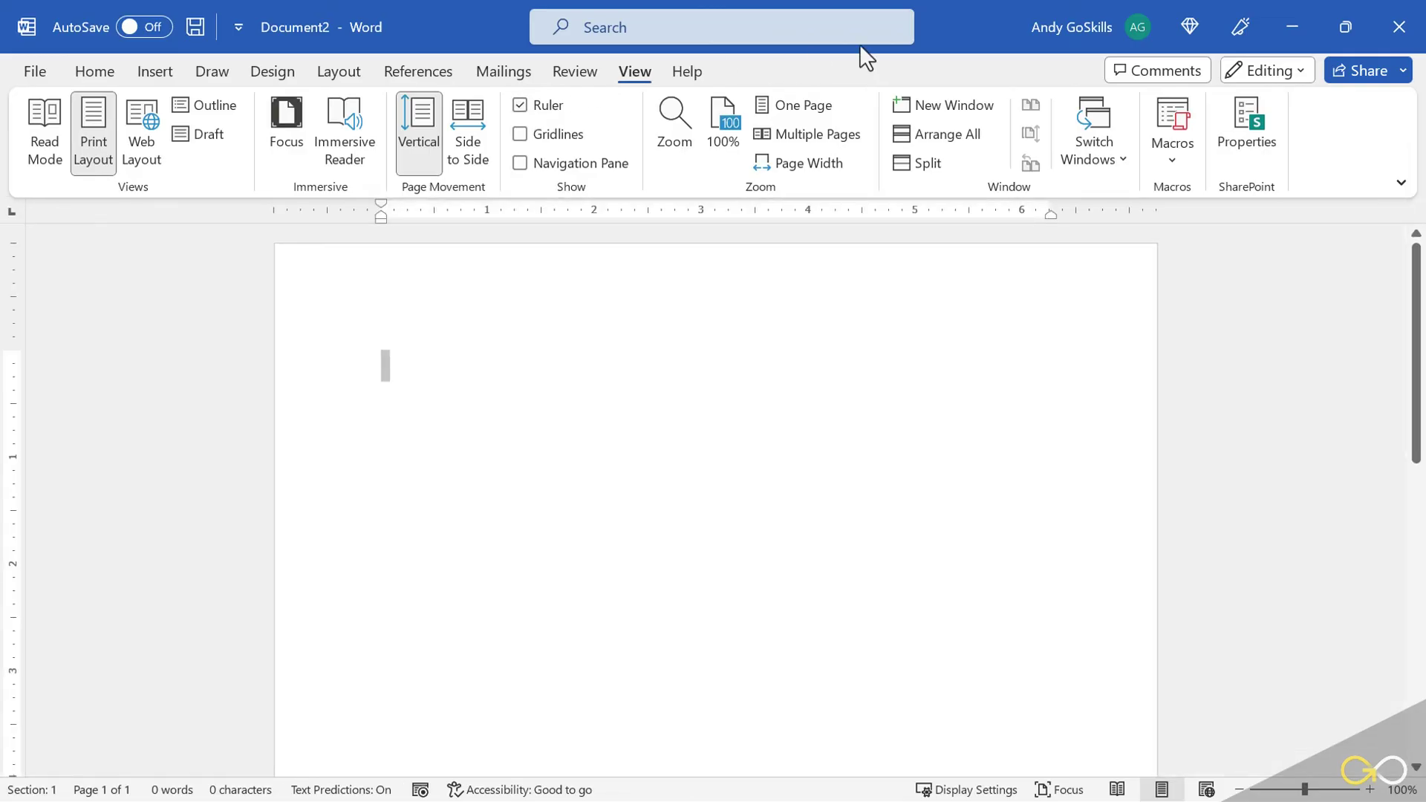
pyautogui.click(1162, 71)
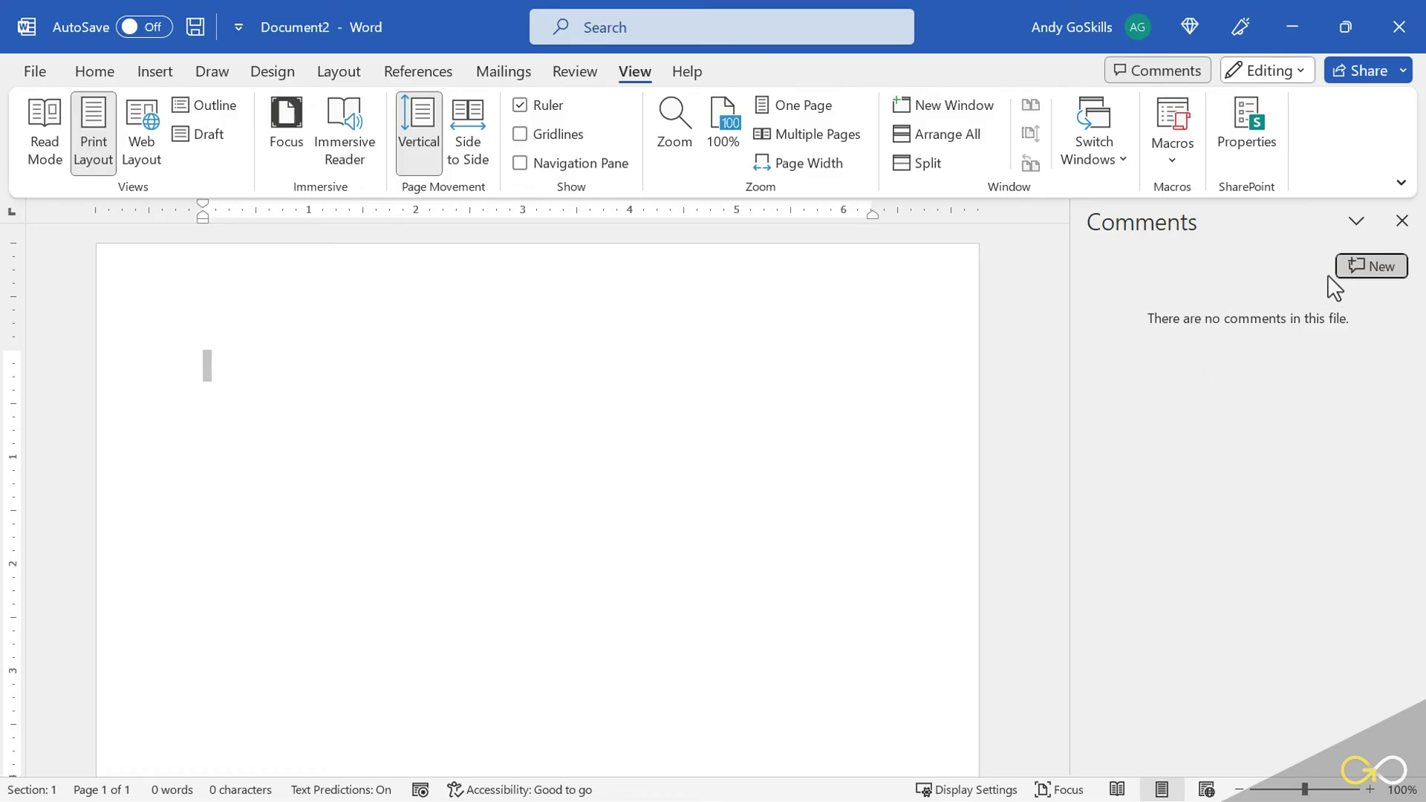
# Close the Comments pane and glance at the Editing mode choices, leaving Editing mode on
pyautogui.click(1163, 75)
pyautogui.click(1163, 75)
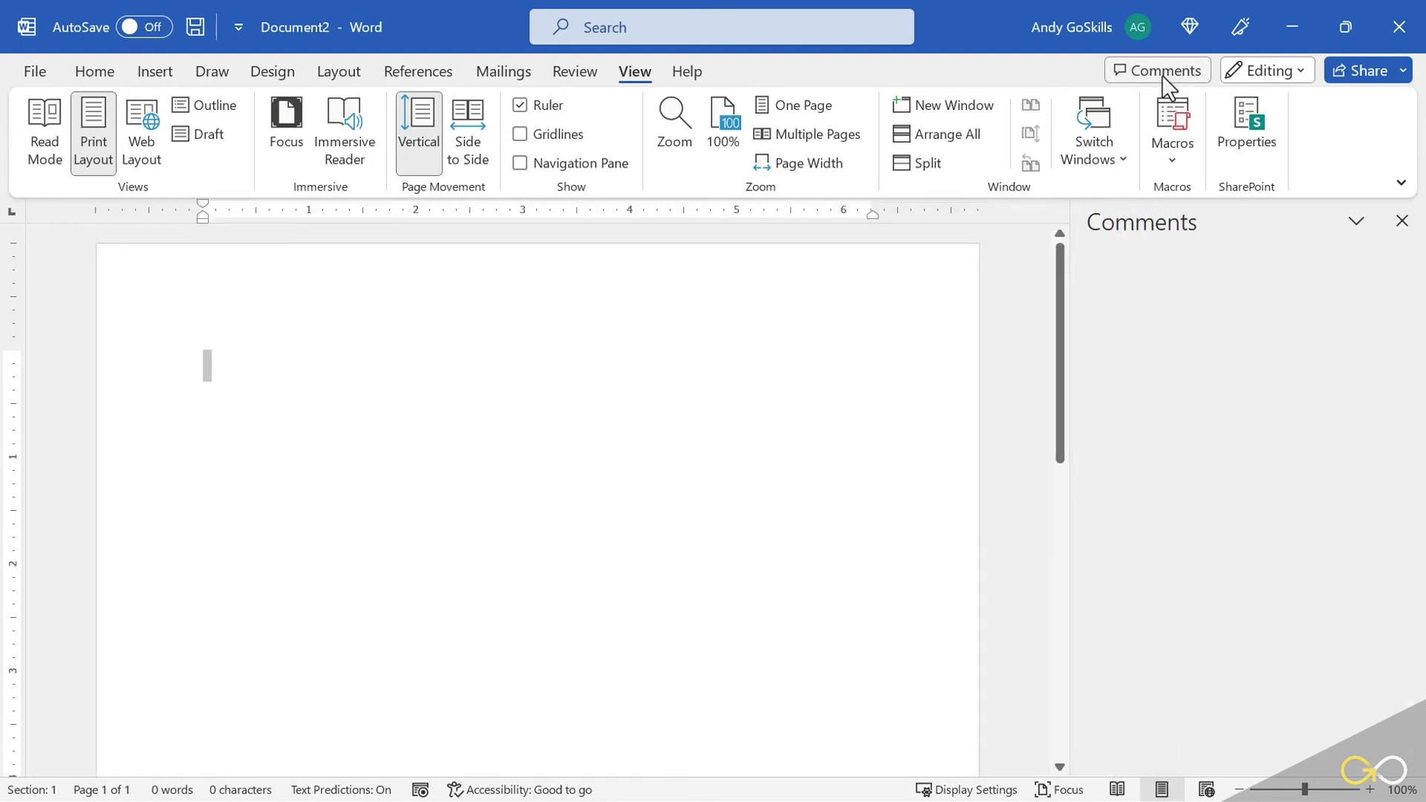
pyautogui.click(1163, 74)
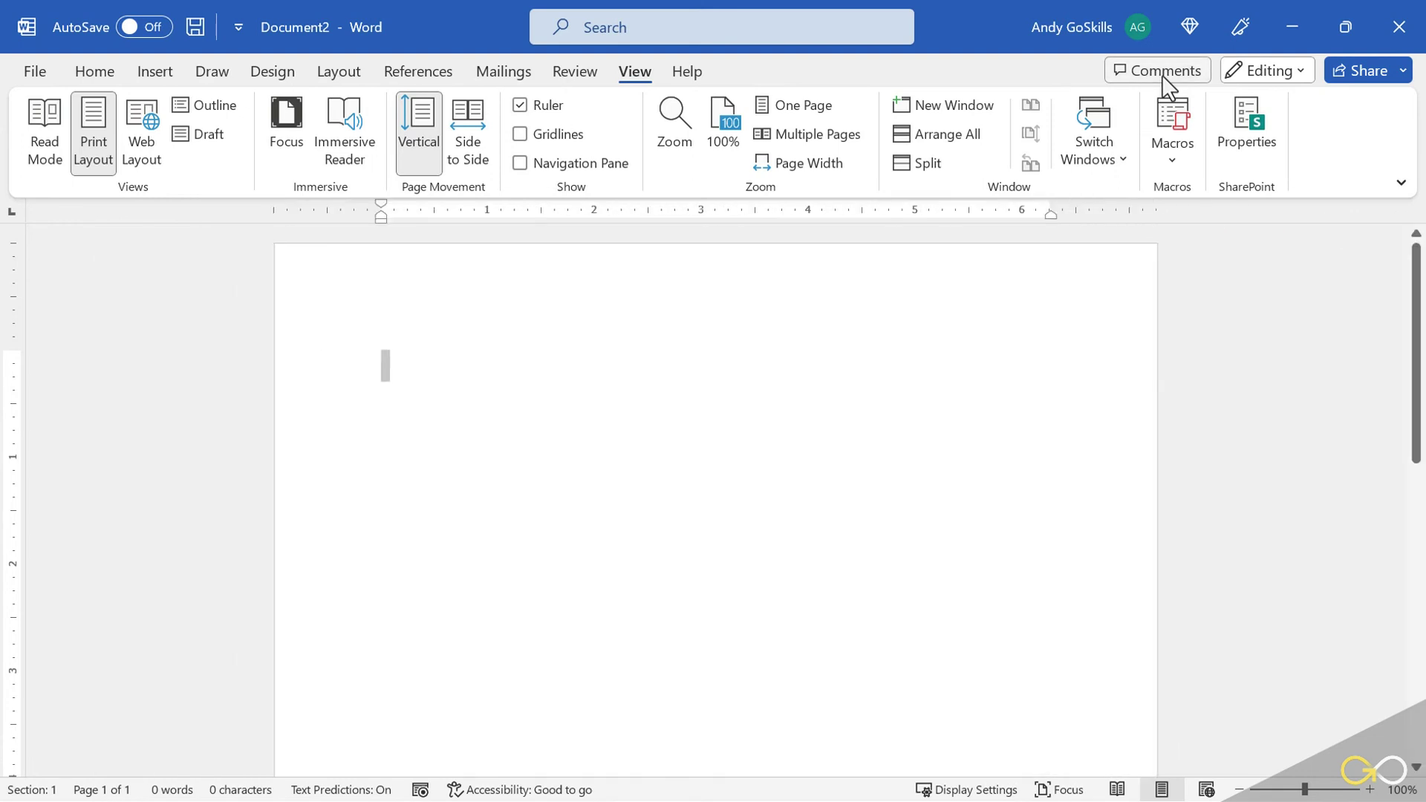
pyautogui.click(1286, 75)
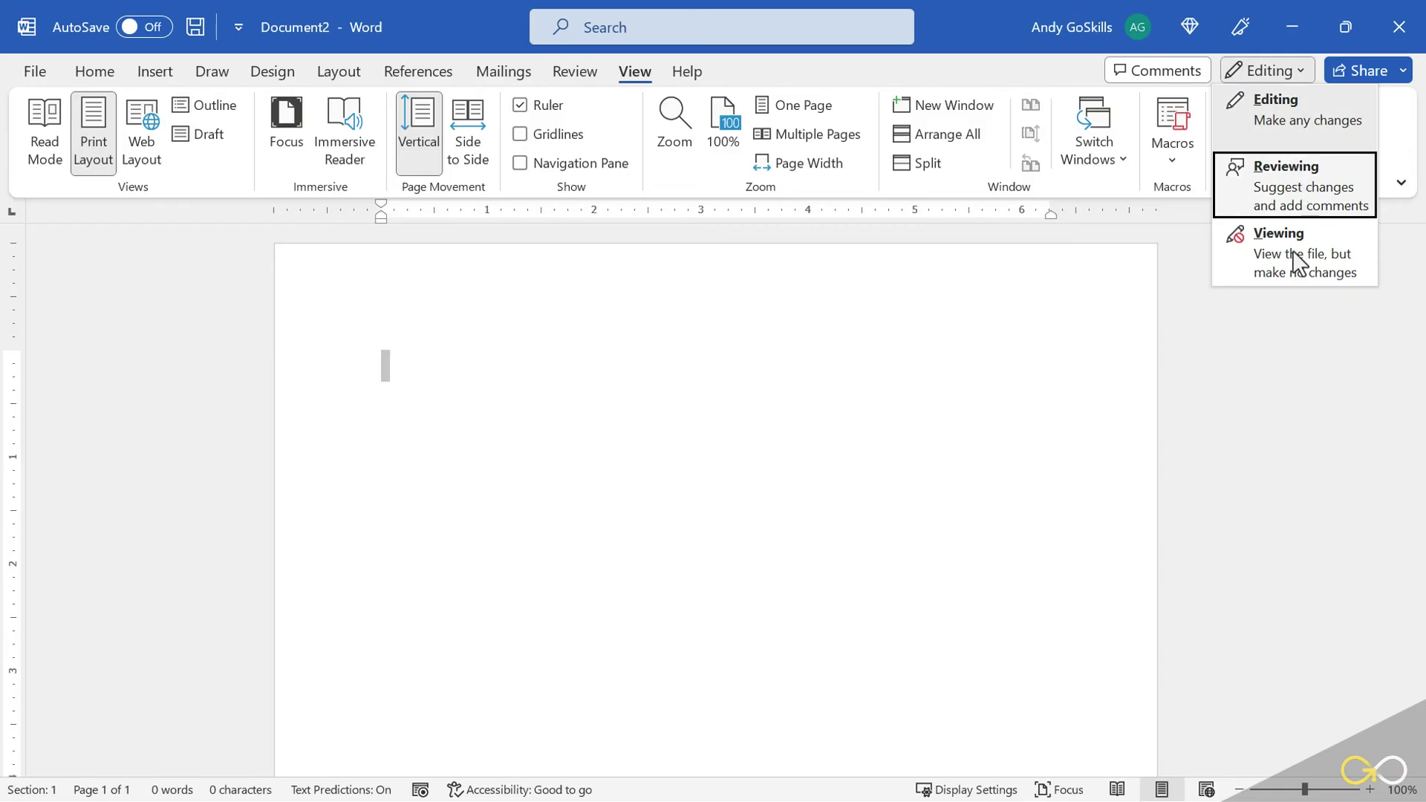
pyautogui.click(1294, 71)
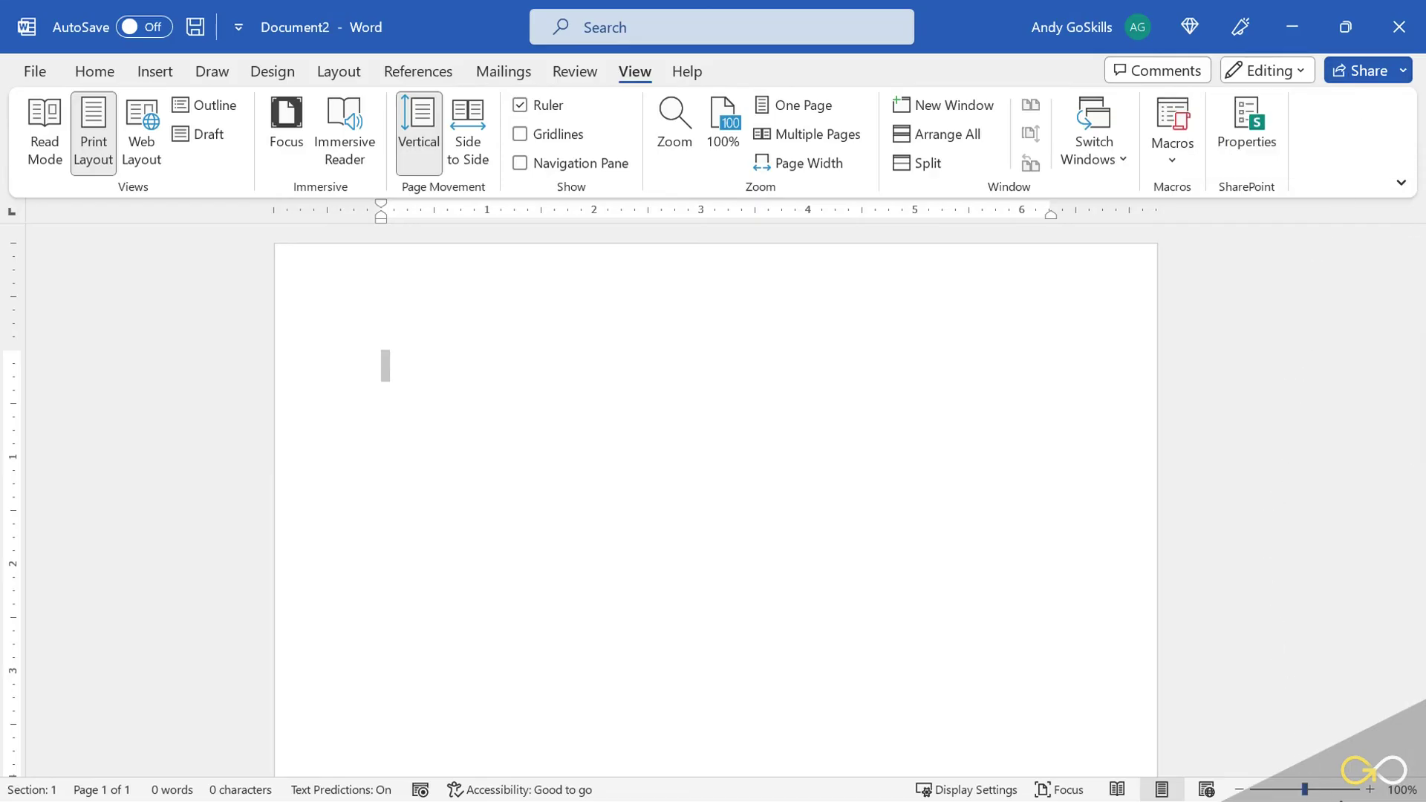
# Zoom Document2 up to 130% and back to 100%, then switch to Web Layout view
pyautogui.click(1371, 790)
pyautogui.click(1371, 790)
pyautogui.click(1371, 789)
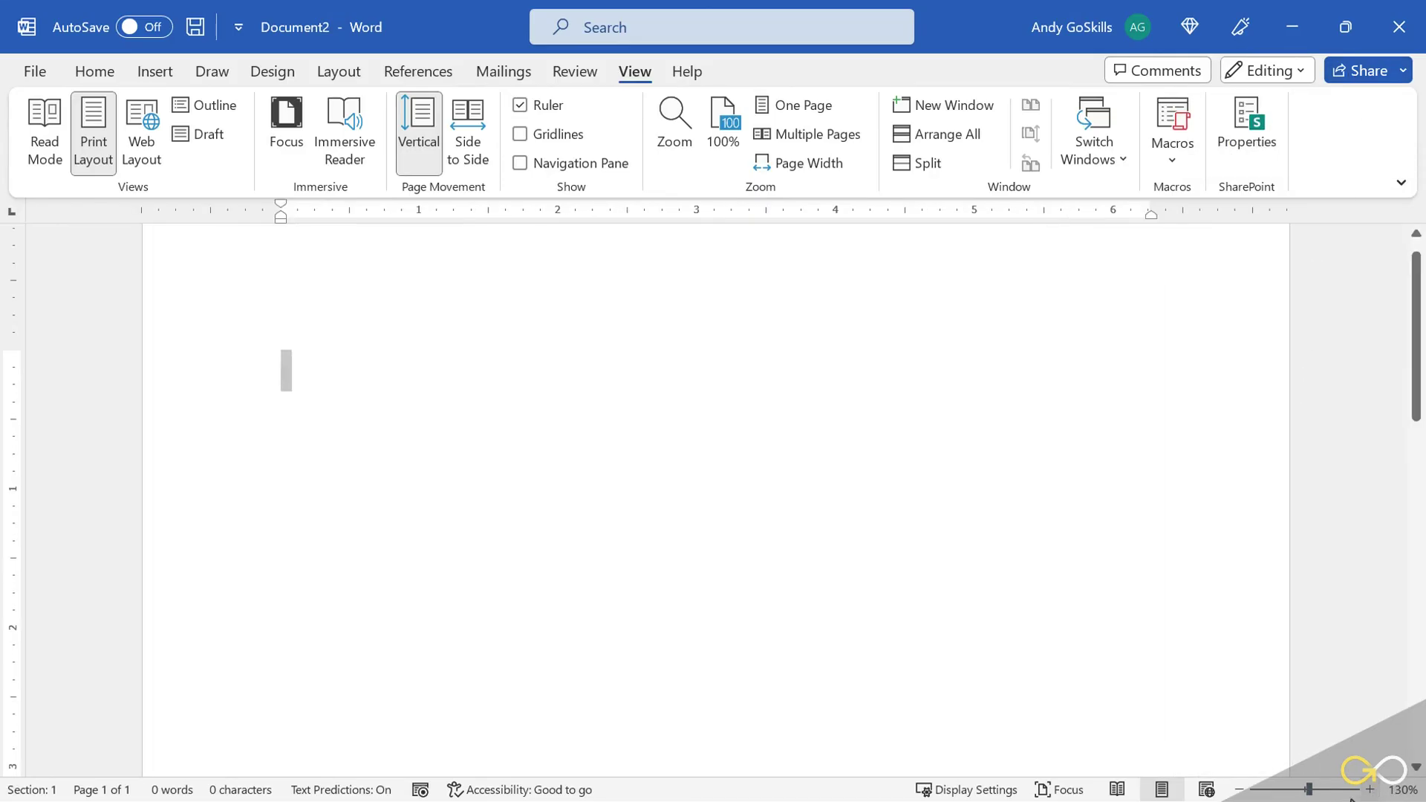
pyautogui.click(1240, 790)
pyautogui.click(1239, 789)
pyautogui.click(1239, 790)
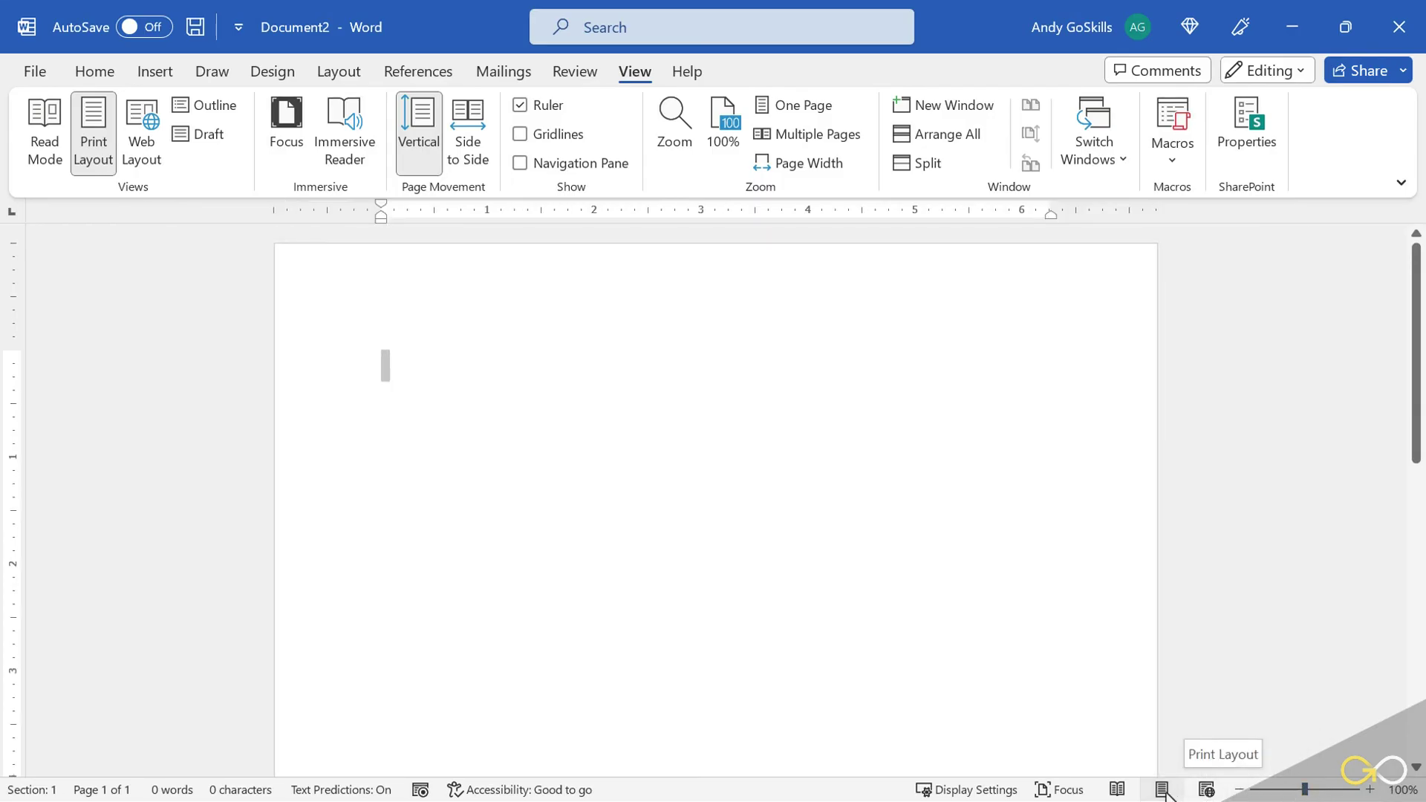
pyautogui.click(1206, 790)
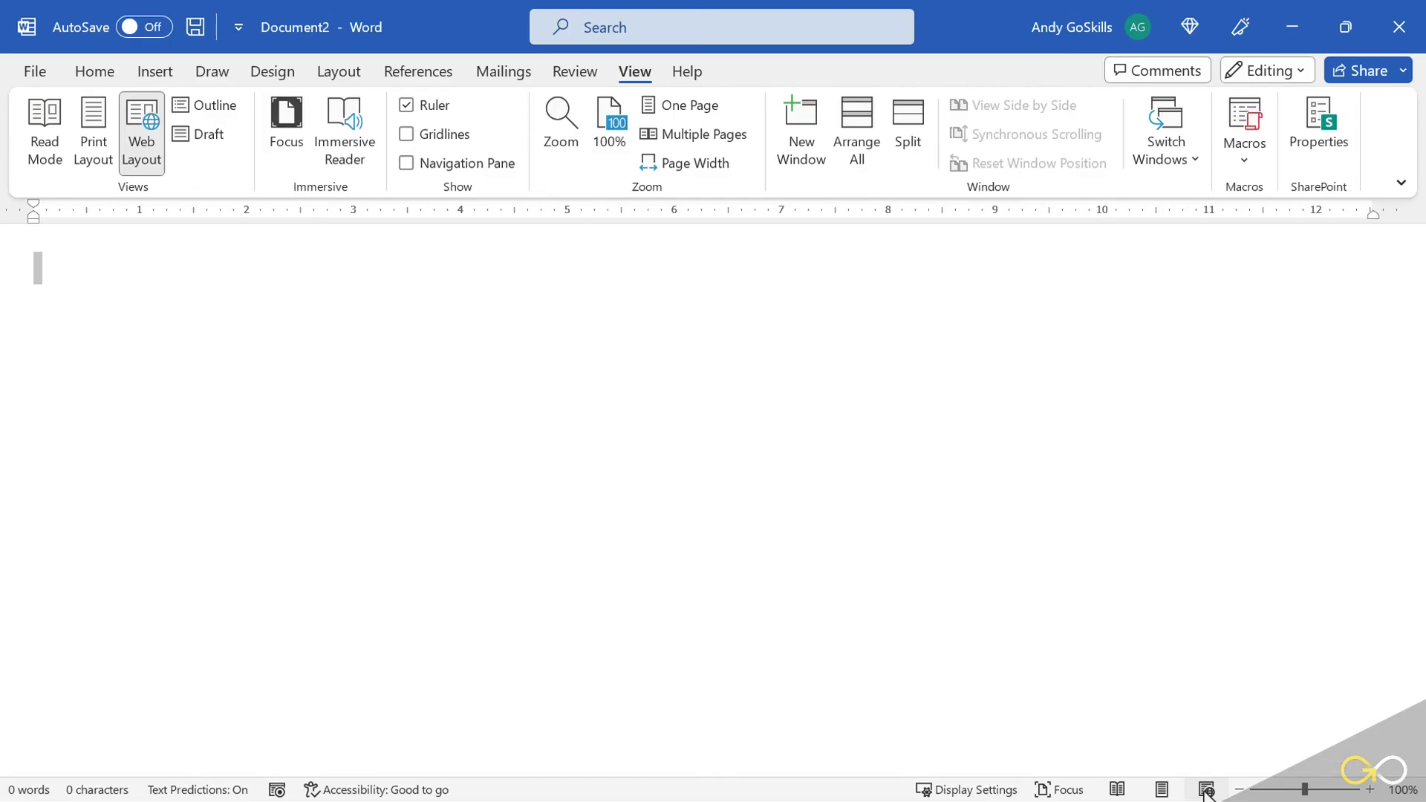
# Switch from Print Layout to Read Mode and back to Print Layout, then show the Home tab
pyautogui.click(1163, 791)
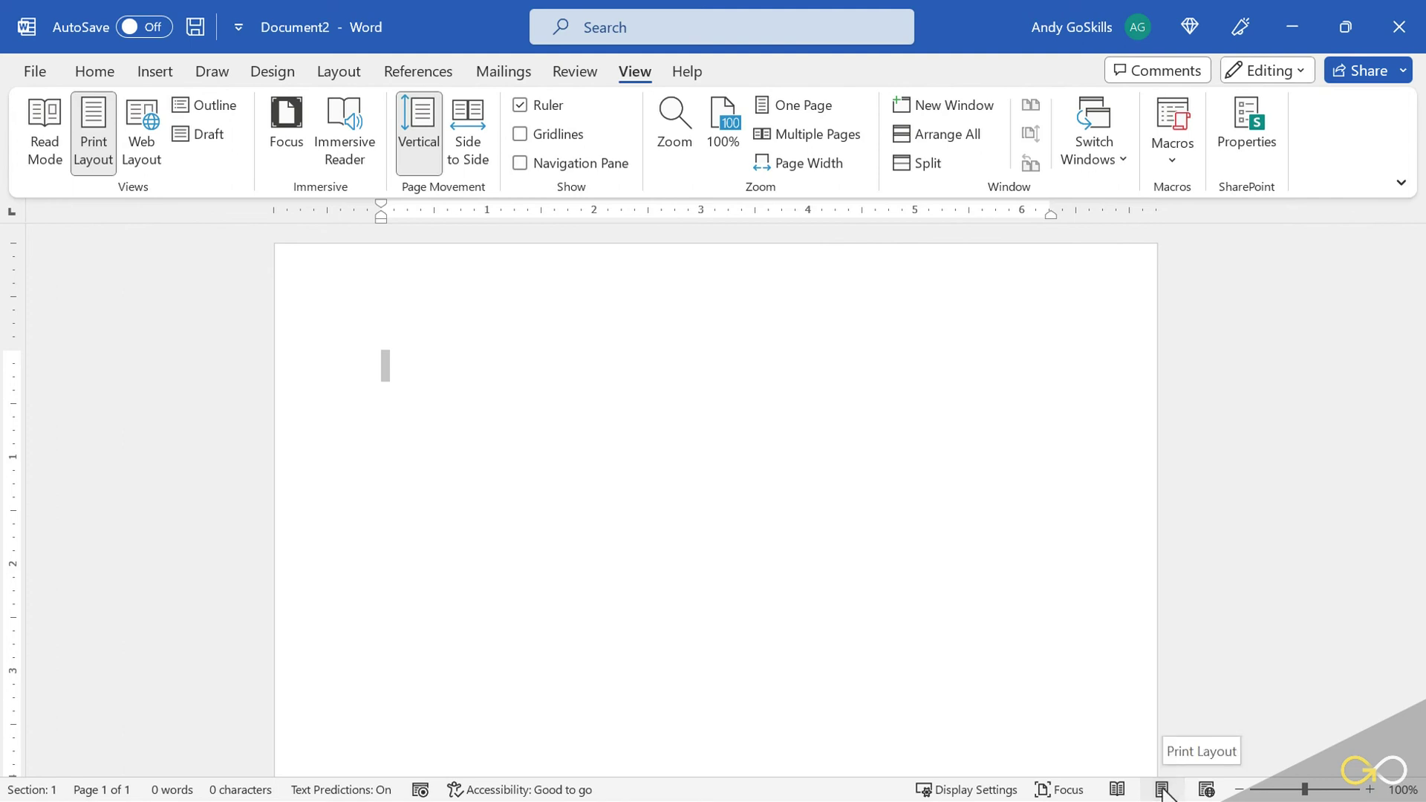
pyautogui.click(1119, 790)
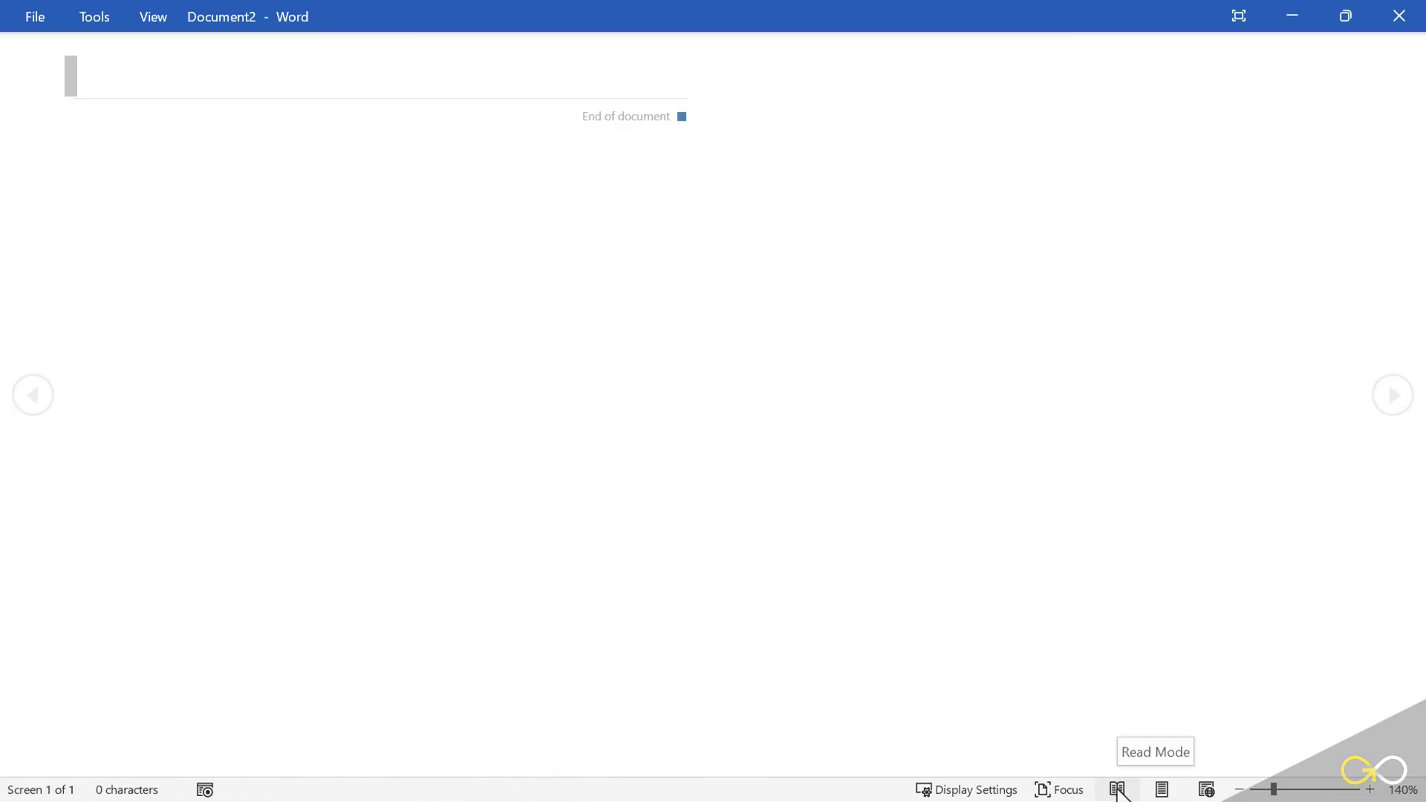
pyautogui.click(1163, 791)
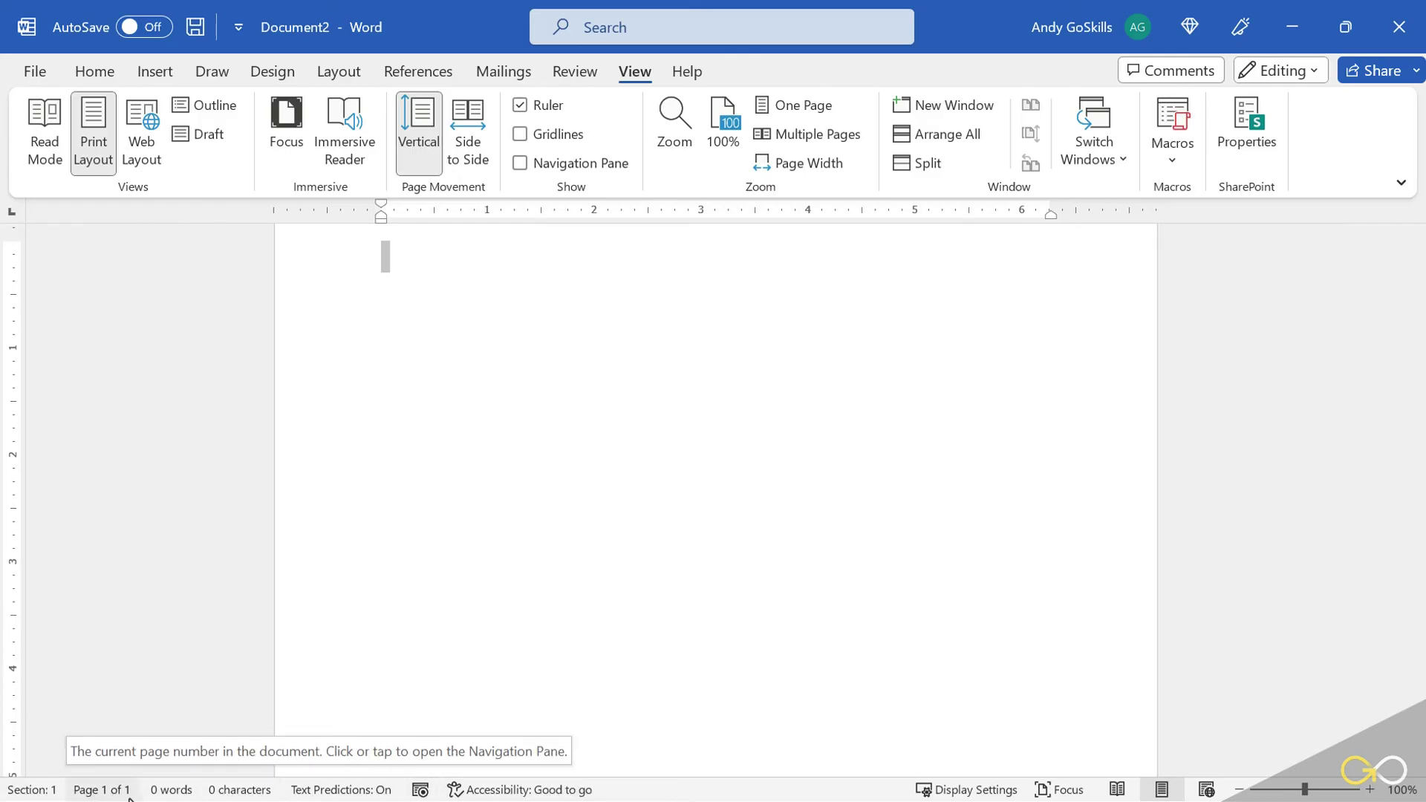
pyautogui.click(95, 70)
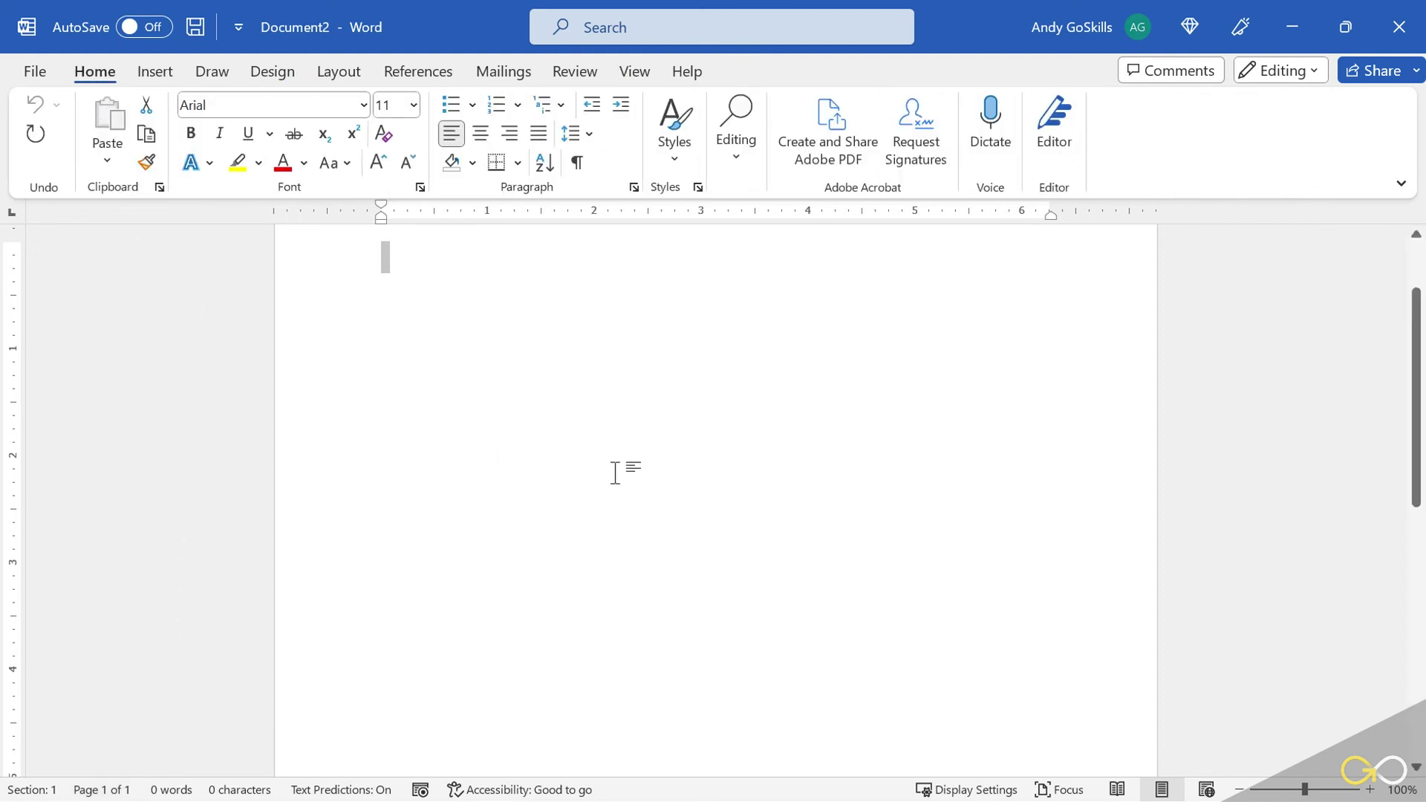